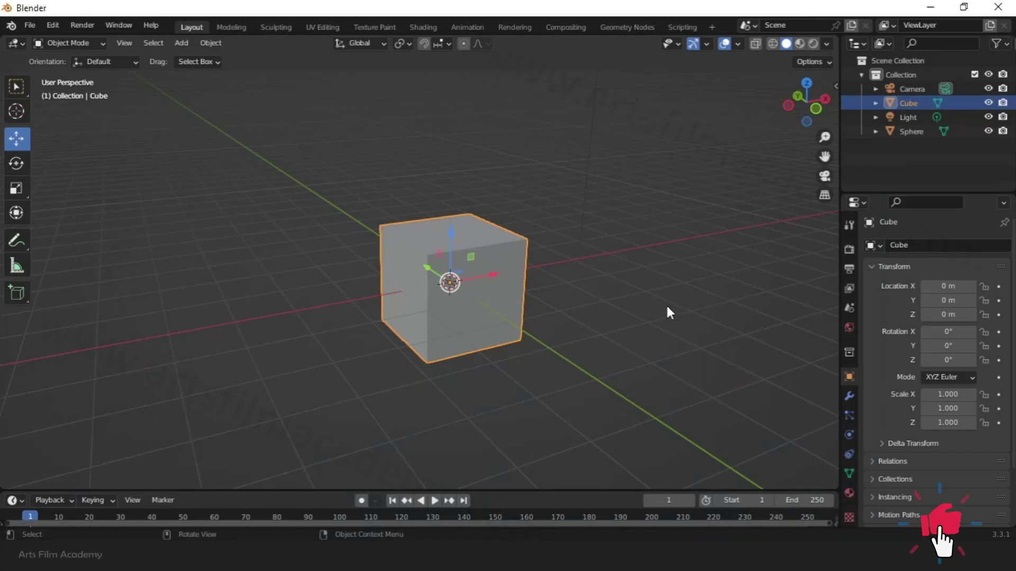
View the cube from the opposite side, zoomed out enough to include the camera and light
{"action": "middle_click_drag", "start_coordinate": [563, 352], "coordinate": [637, 357]}
{"action": "scroll", "coordinate": [234, 300], "scroll_direction": "down", "scroll_amount": 3}
{"action": "middle_click_drag", "start_coordinate": [351, 306], "coordinate": [578, 320]}
{"action": "middle_click_drag", "start_coordinate": [370, 334], "coordinate": [696, 345]}
{"action": "middle_click_drag", "start_coordinate": [604, 257], "coordinate": [399, 127]}
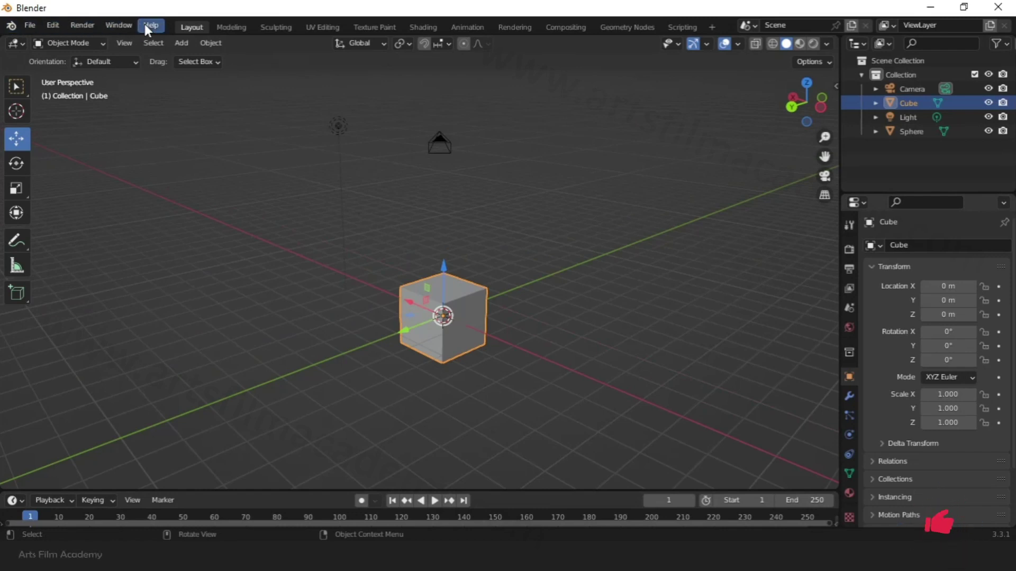
Review the application's main menus and the available object interaction modes, and leave the cube deselected
{"action": "left_click", "coordinate": [26, 26]}
{"action": "left_click", "coordinate": [22, 24]}
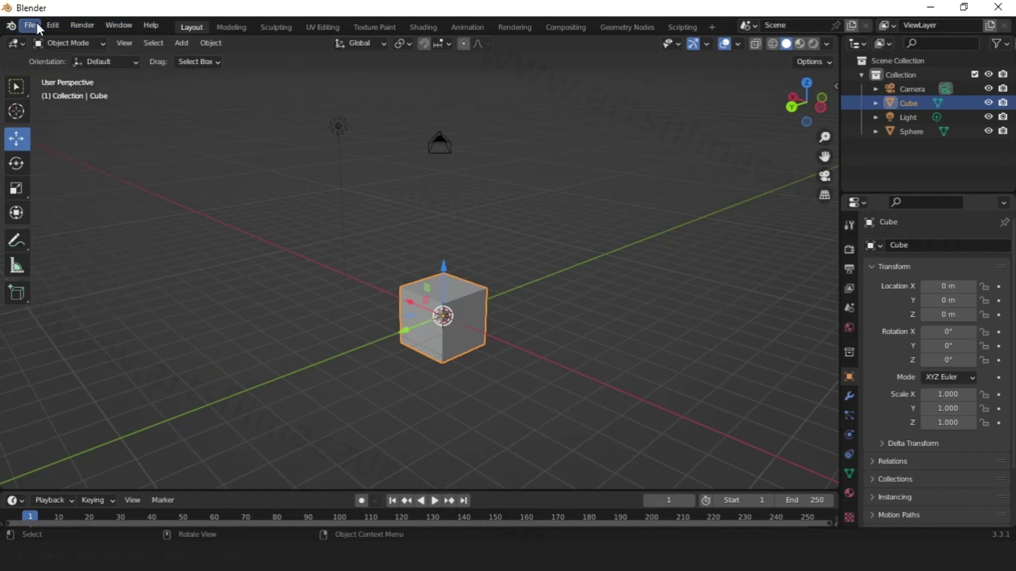
{"action": "left_click", "coordinate": [46, 22]}
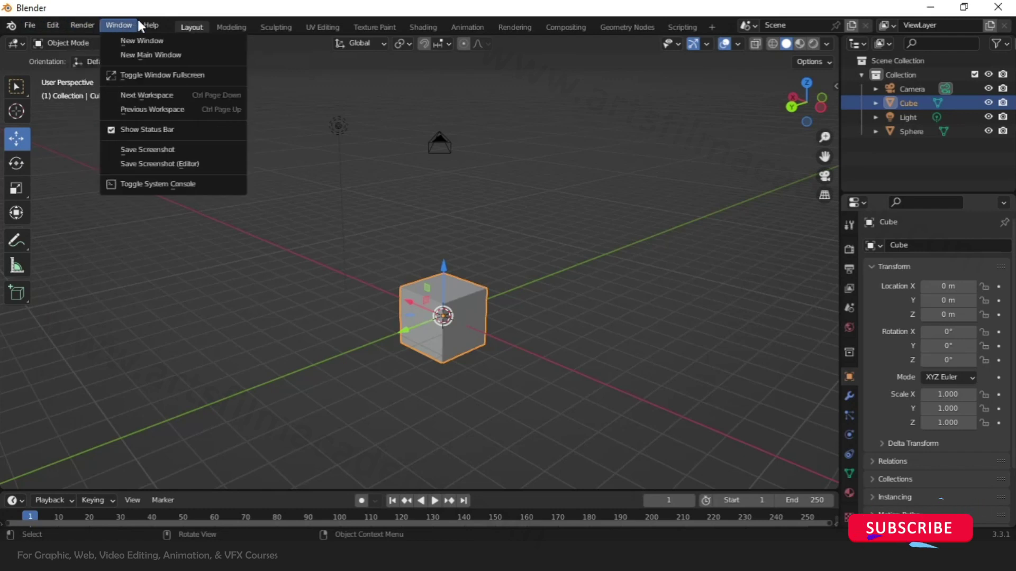
{"action": "left_click", "coordinate": [82, 25]}
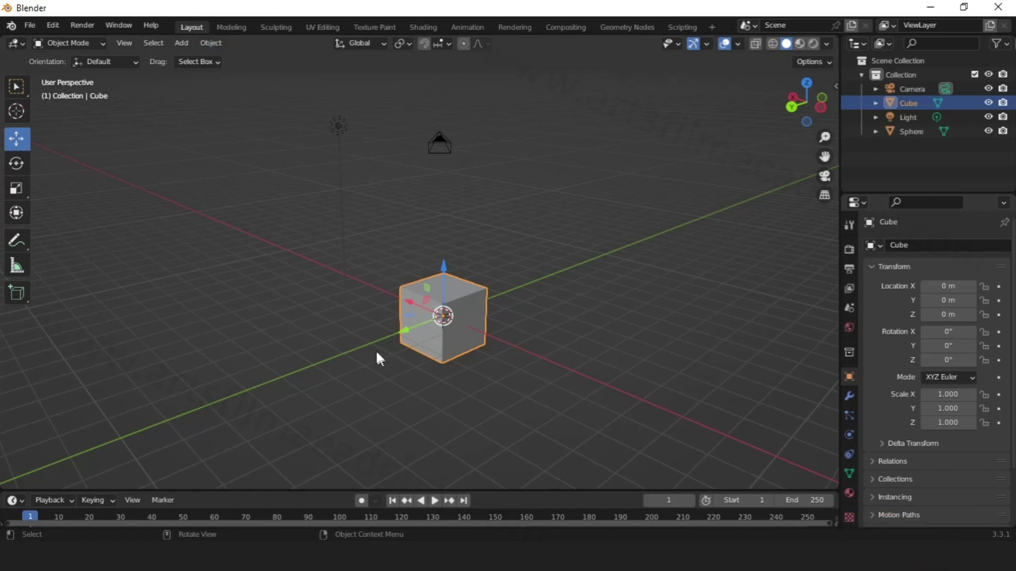
{"action": "left_click", "coordinate": [69, 44]}
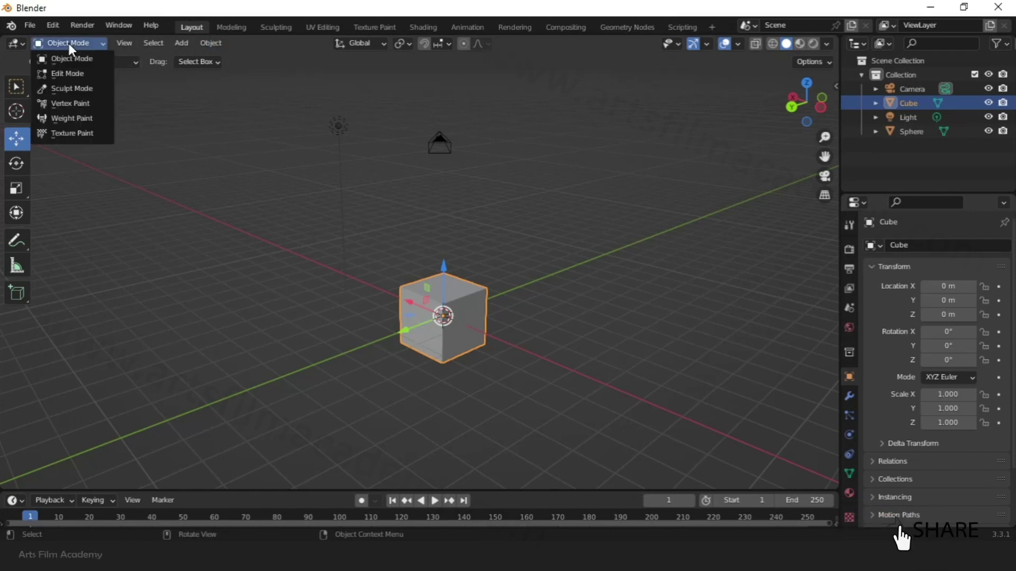
{"action": "left_click", "coordinate": [211, 100]}
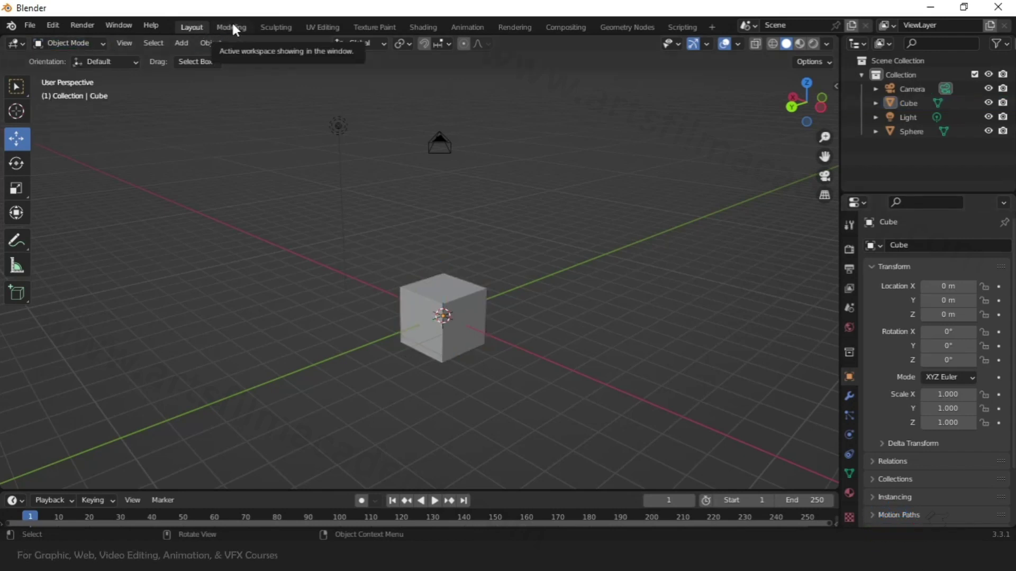
Look over the cube in the Modeling, Sculpting and UV Editing workspaces, viewing it up close in UV Editing
{"action": "left_click", "coordinate": [232, 27]}
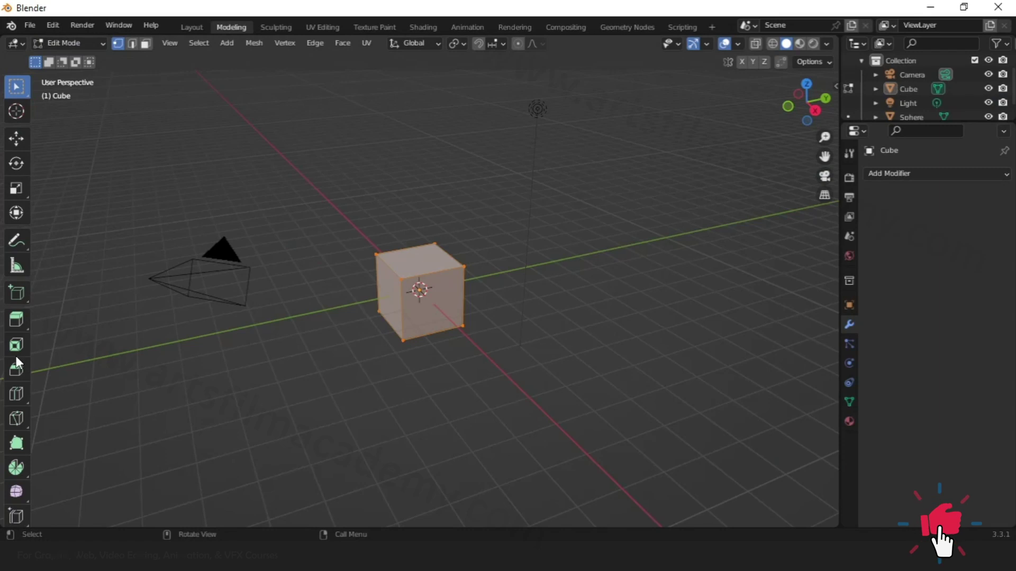
{"action": "left_click", "coordinate": [196, 26]}
{"action": "left_click", "coordinate": [236, 26]}
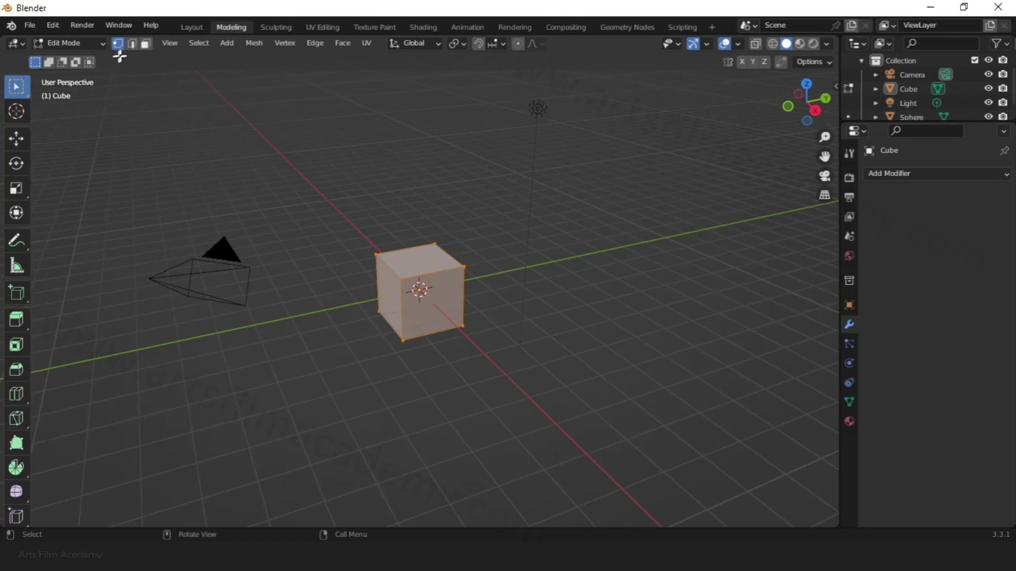
{"action": "left_click", "coordinate": [285, 31]}
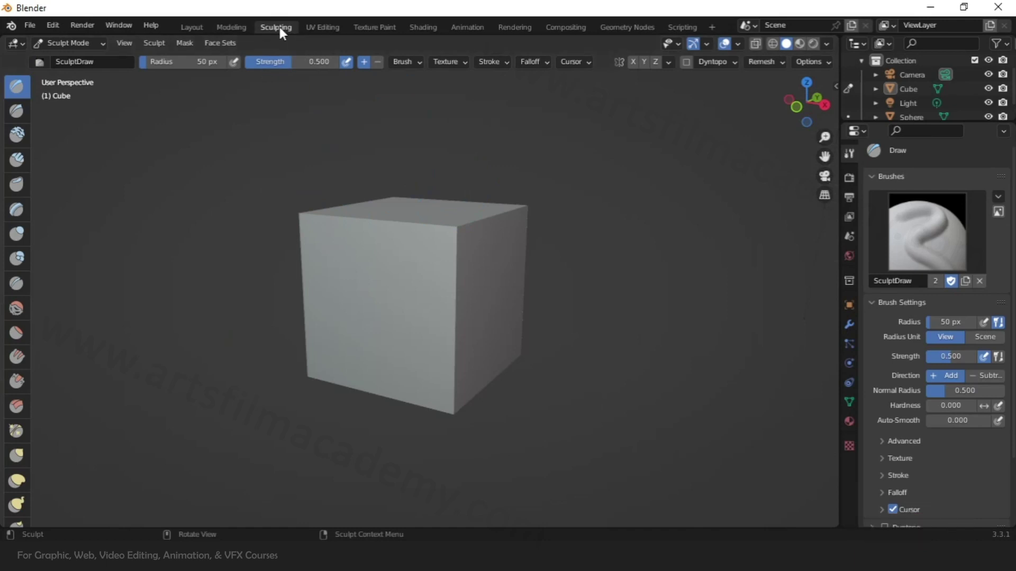
{"action": "left_click", "coordinate": [331, 30]}
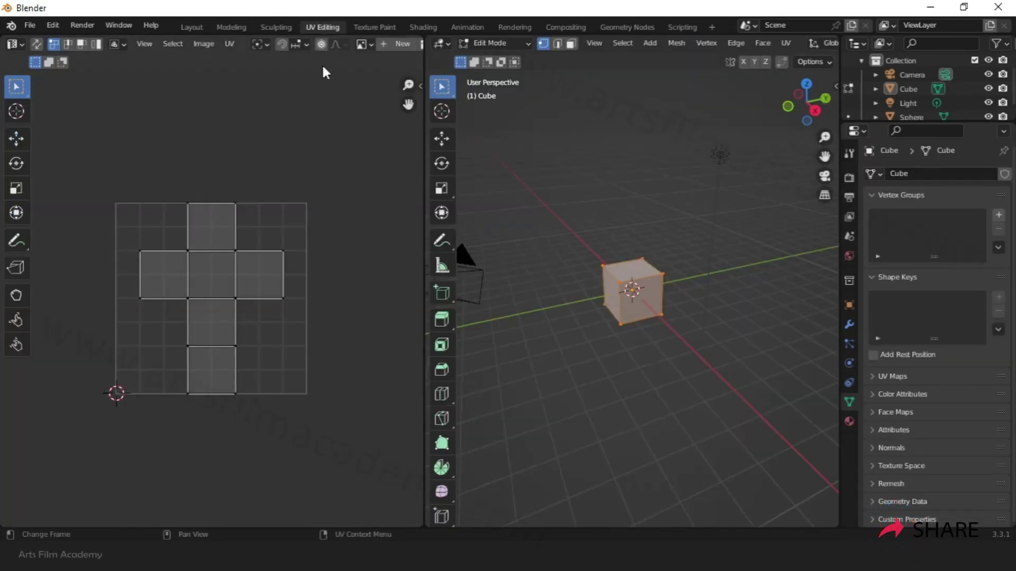
{"action": "scroll", "coordinate": [645, 292], "scroll_direction": "up", "scroll_amount": 5}
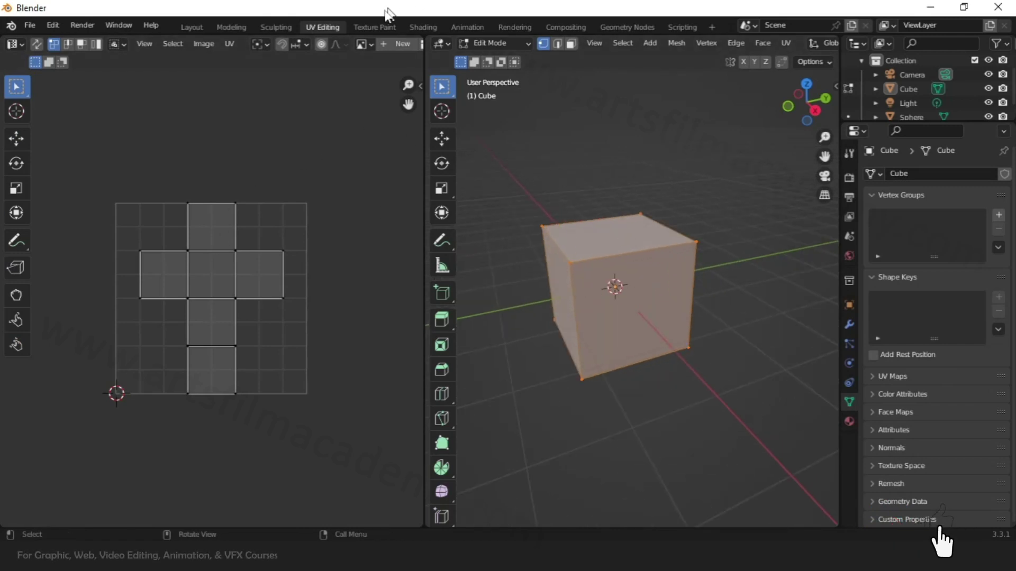
Look over the cube in the Texture Paint and Shading workspaces, viewing it up close in Shading
{"action": "left_click", "coordinate": [379, 27]}
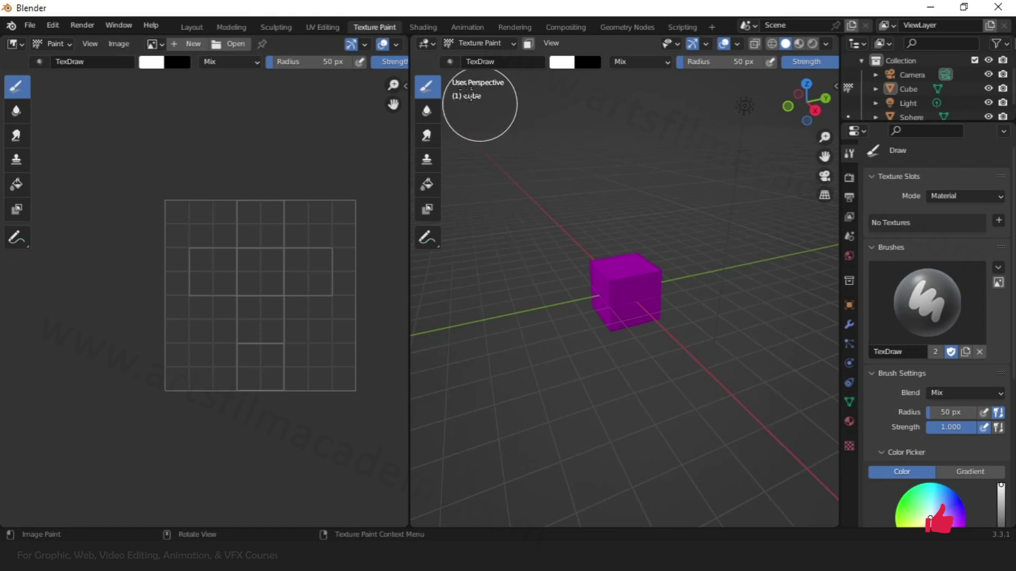
{"action": "left_click", "coordinate": [426, 25]}
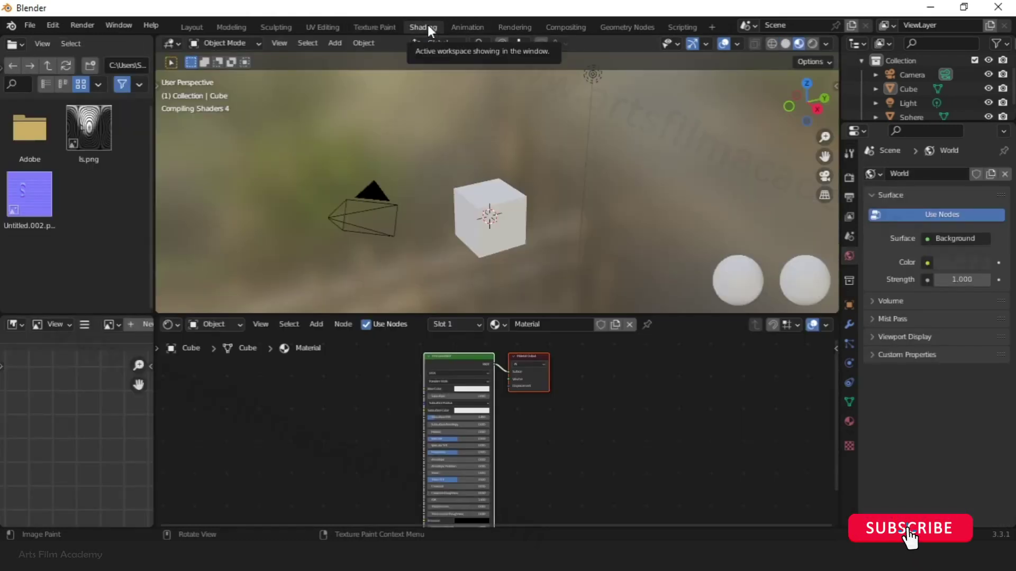
{"action": "scroll", "coordinate": [470, 246], "scroll_direction": "up", "scroll_amount": 3}
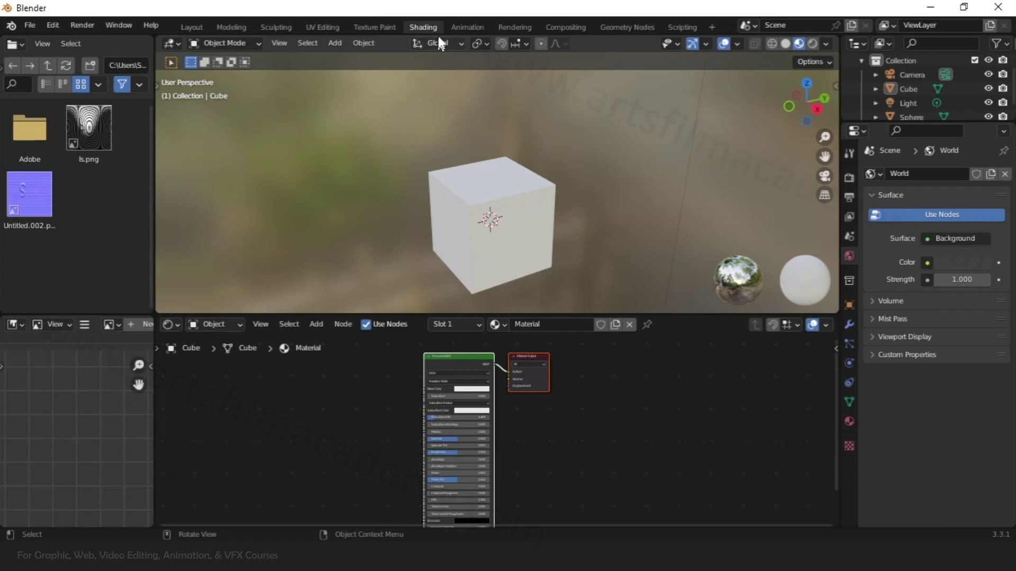
In the Animation workspace, enlarge the Dope Sheet area, try playback and set the playhead to frame 0
{"action": "left_click", "coordinate": [473, 27]}
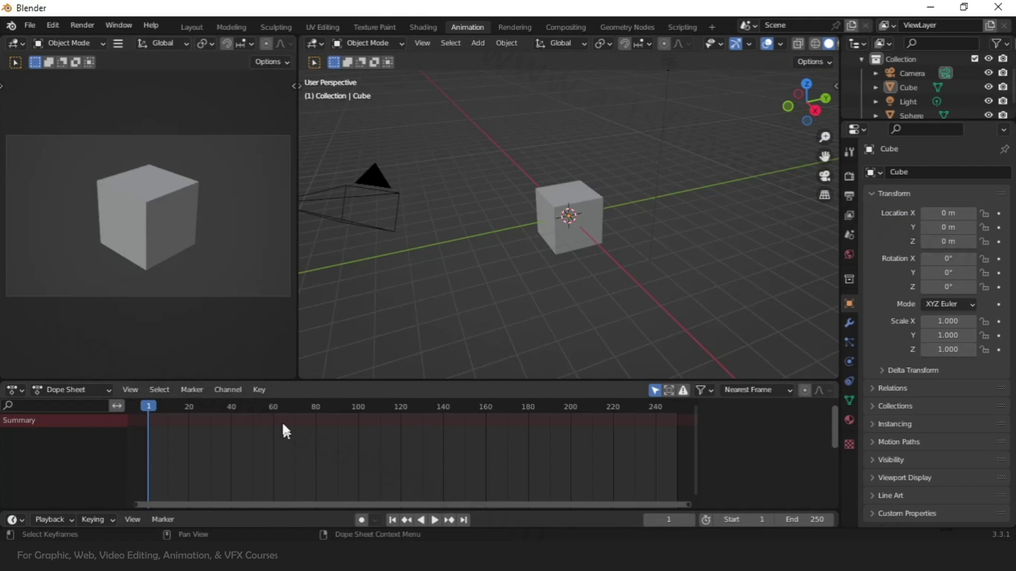
{"action": "left_click_drag", "start_coordinate": [320, 379], "coordinate": [320, 346]}
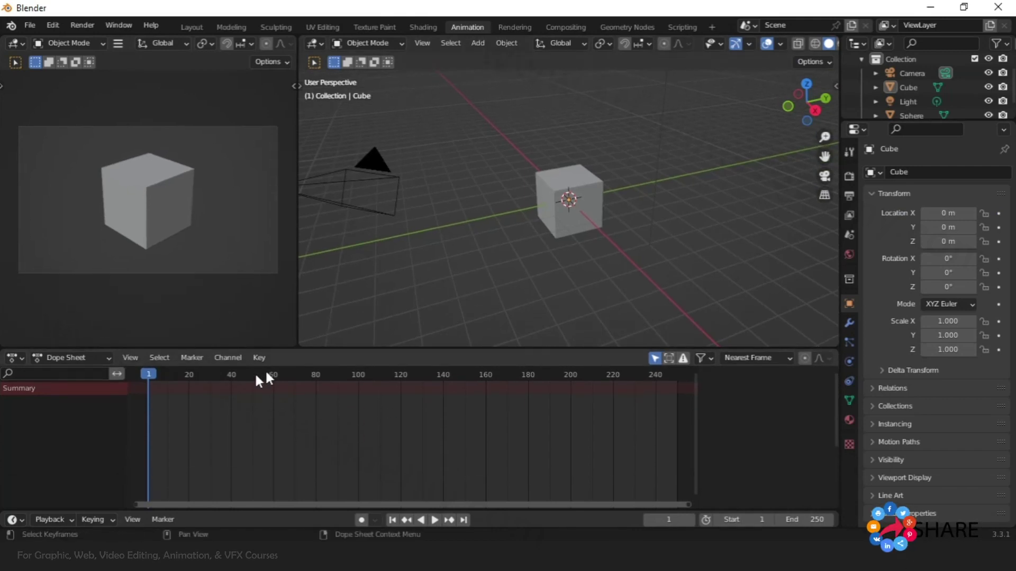
{"action": "key", "text": "space"}
{"action": "left_click_drag", "start_coordinate": [185, 382], "coordinate": [130, 397]}
{"action": "key", "text": "space"}
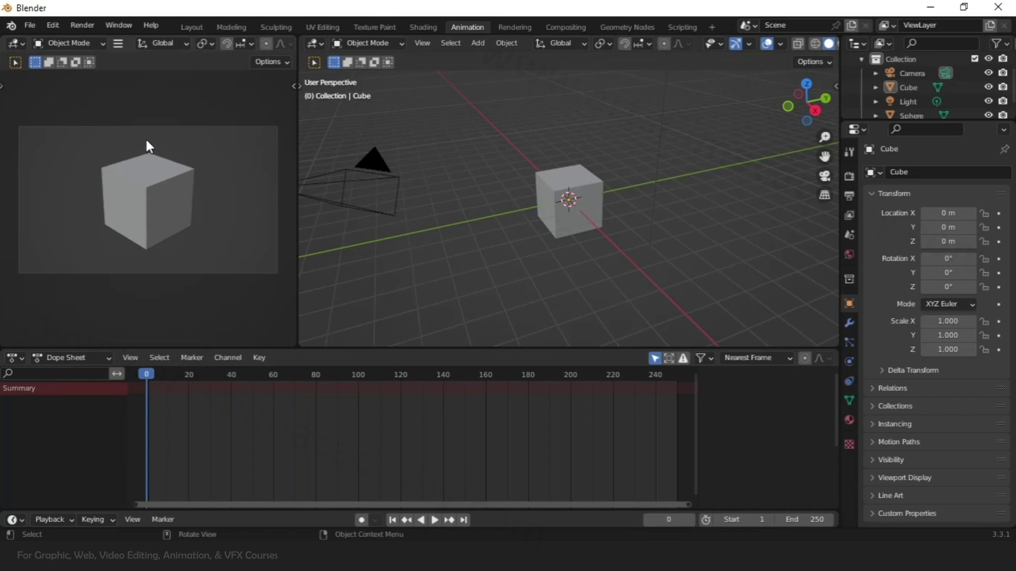
Look over the Rendering, Compositing, Geometry Nodes and Scripting workspaces one after another
{"action": "left_click", "coordinate": [515, 27]}
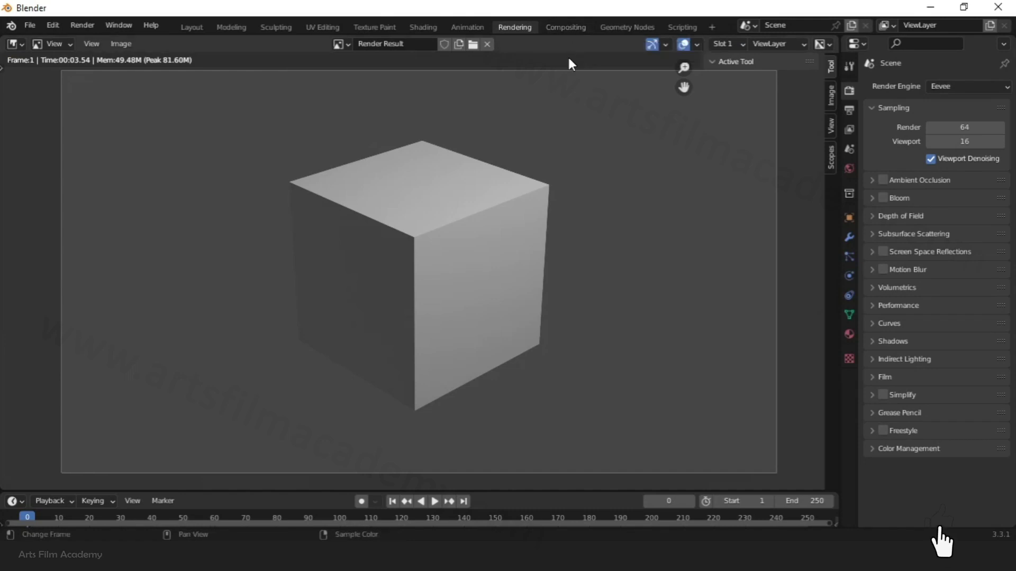
{"action": "left_click", "coordinate": [574, 27]}
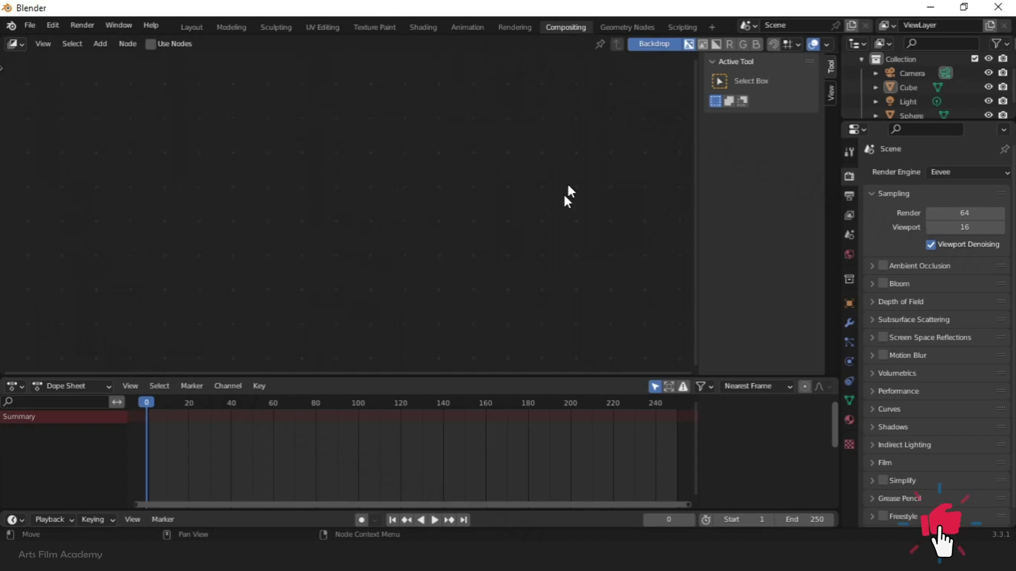
{"action": "left_click", "coordinate": [636, 24]}
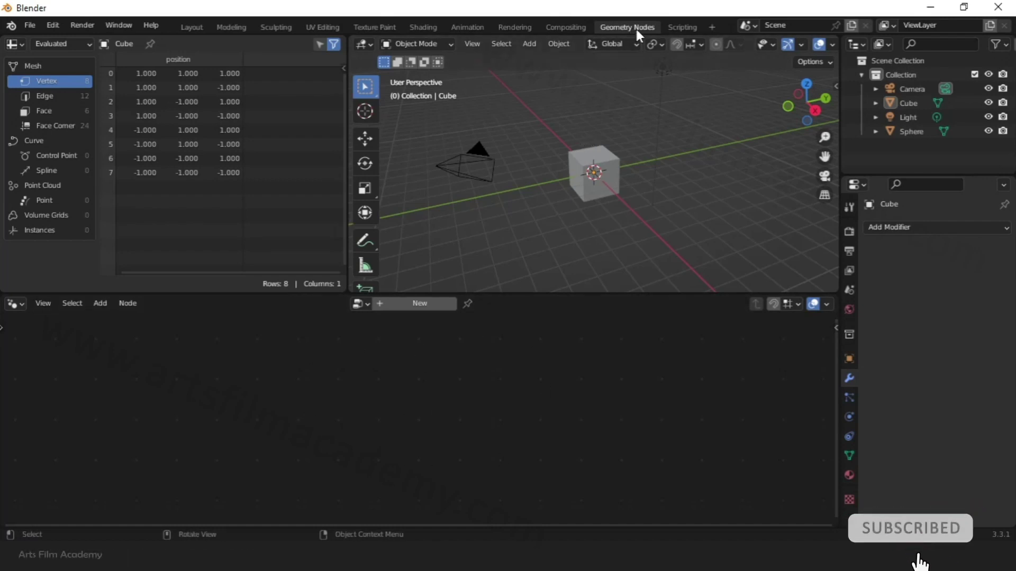
{"action": "left_click", "coordinate": [683, 27]}
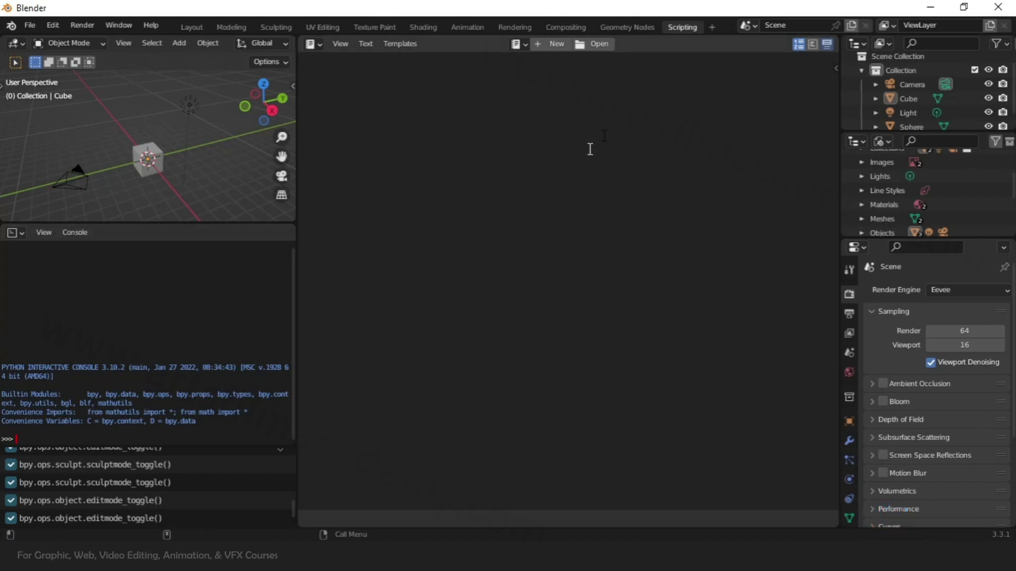
Check which General workspaces can be added without adding one, and return to the Layout workspace
{"action": "left_click", "coordinate": [713, 28]}
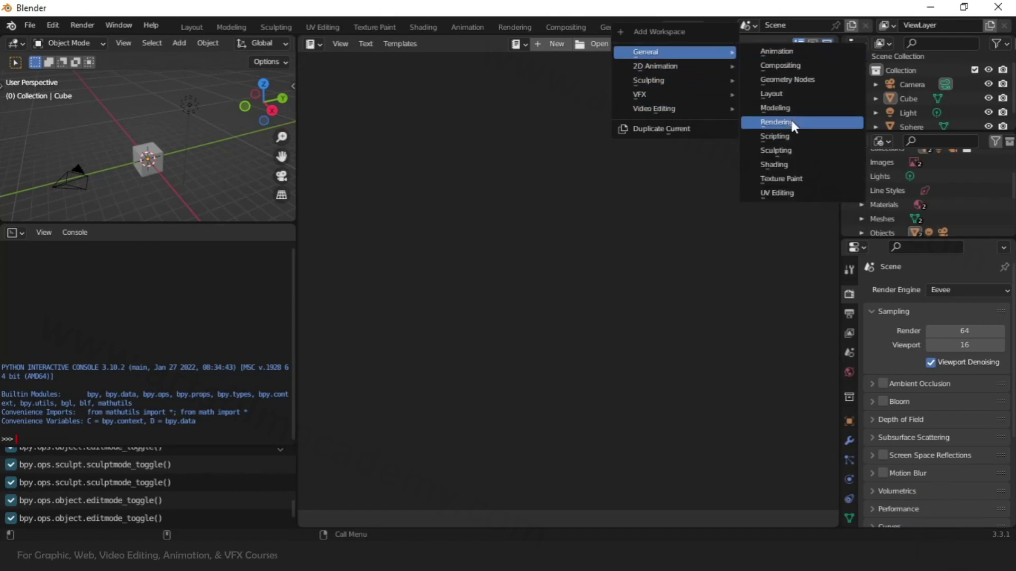
{"action": "key", "text": "Escape"}
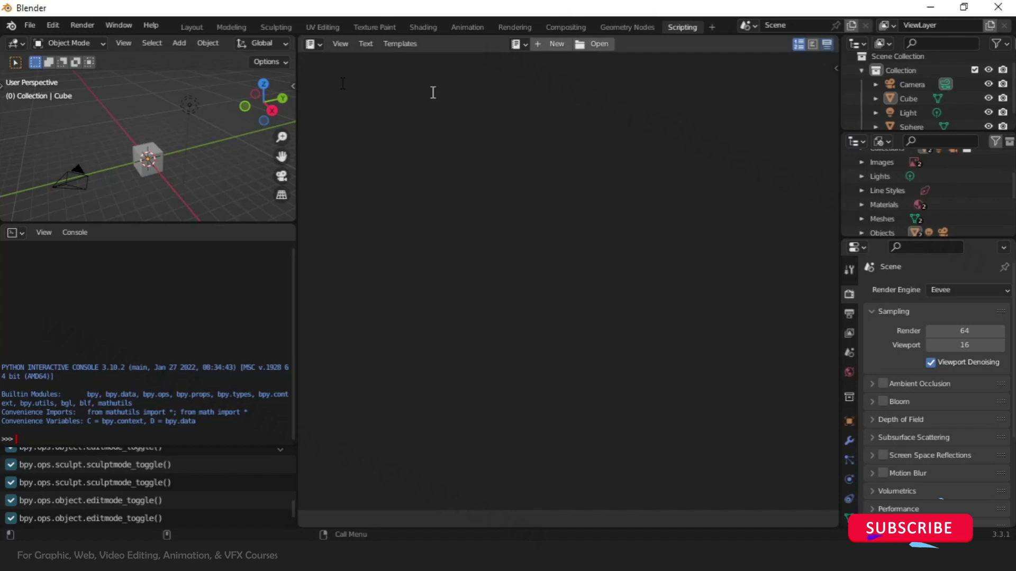
{"action": "left_click", "coordinate": [192, 27]}
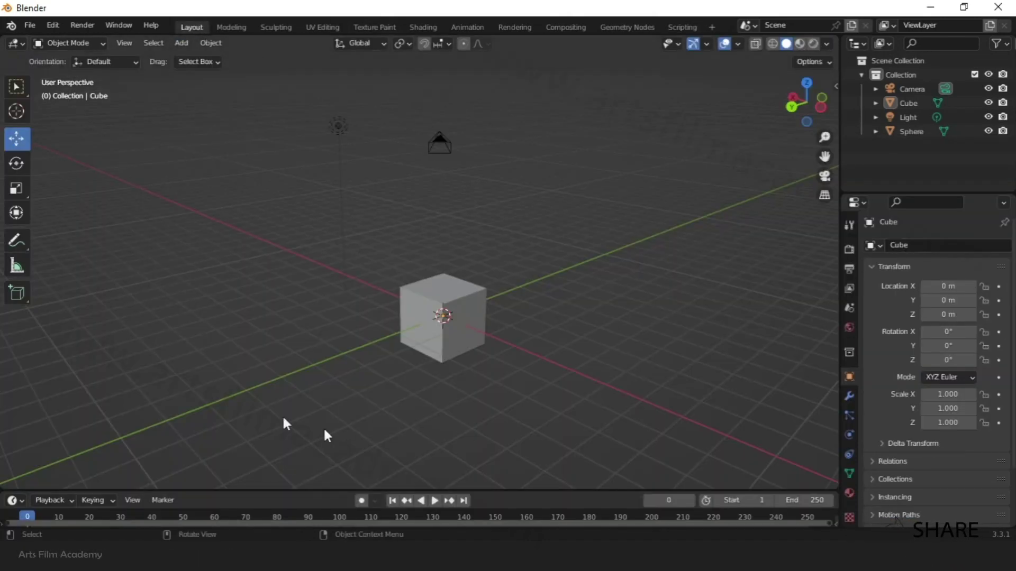
{"action": "scroll", "coordinate": [539, 236], "scroll_direction": "down", "scroll_amount": 1}
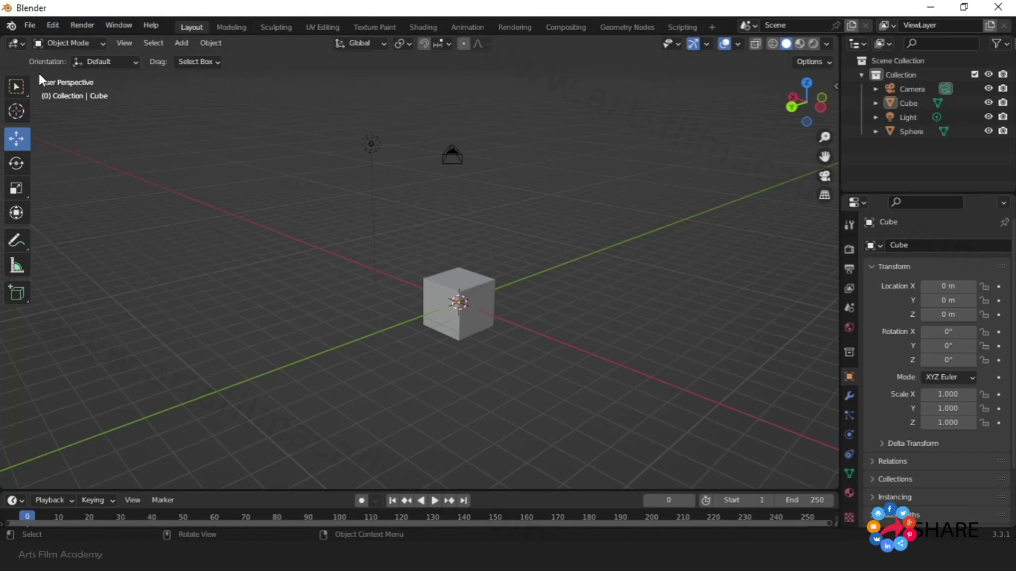
Set the interface Resolution Scale to 1.35 in the Preferences and close them
{"action": "left_click", "coordinate": [53, 24]}
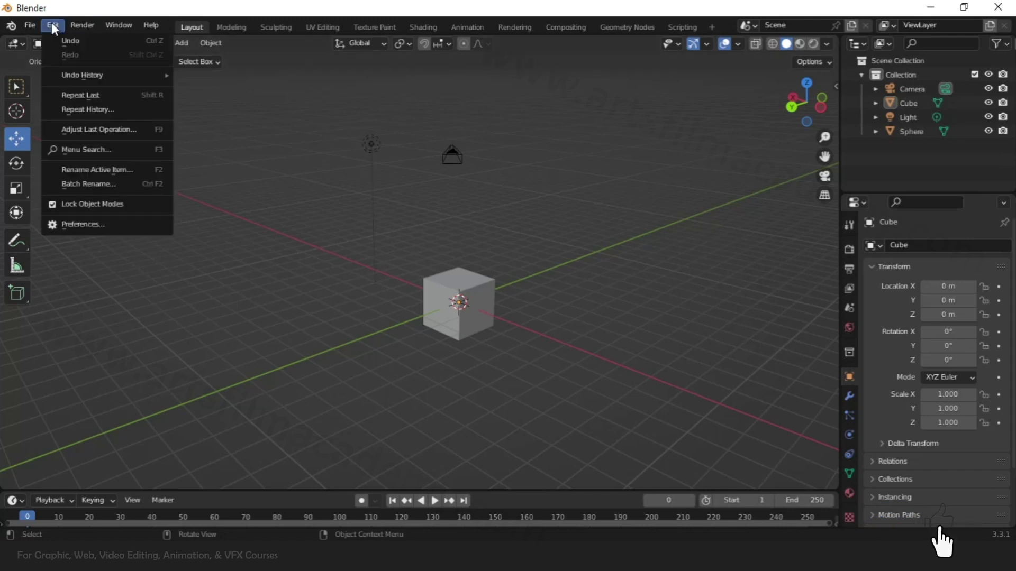
{"action": "left_click", "coordinate": [69, 225]}
{"action": "left_click_drag", "start_coordinate": [175, 50], "coordinate": [303, 118]}
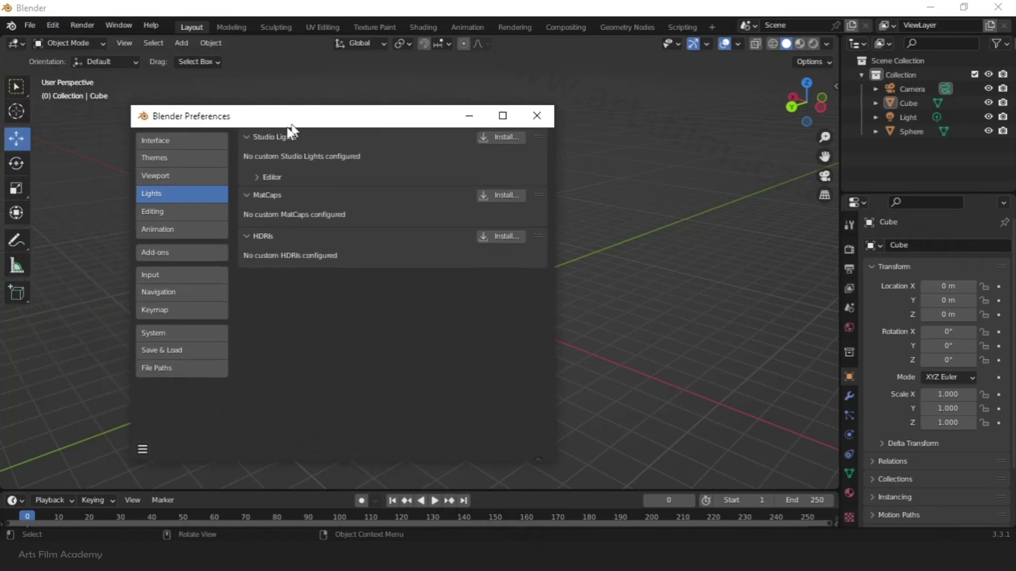
{"action": "left_click", "coordinate": [165, 141]}
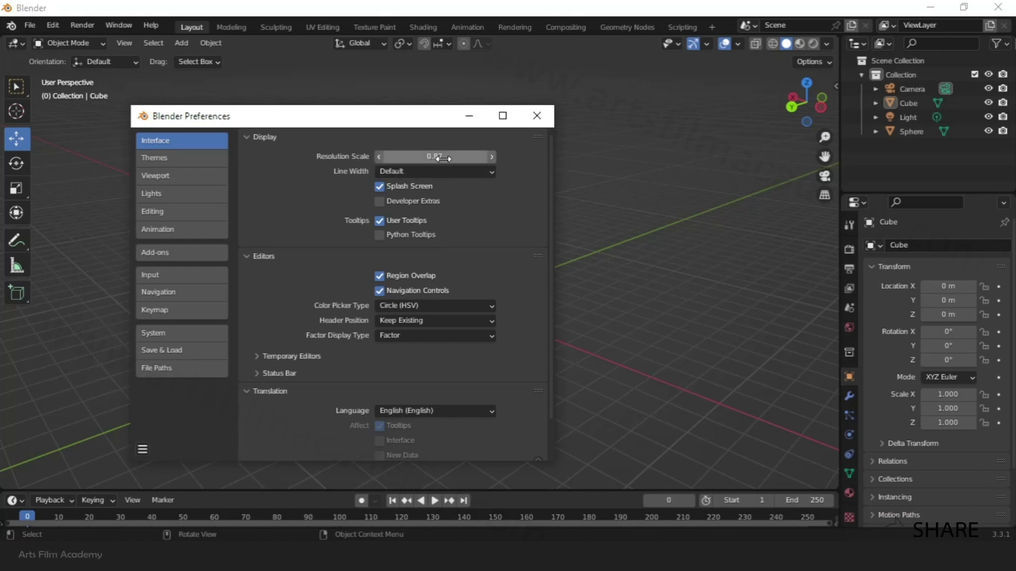
{"action": "left_click_drag", "start_coordinate": [442, 158], "coordinate": [512, 170]}
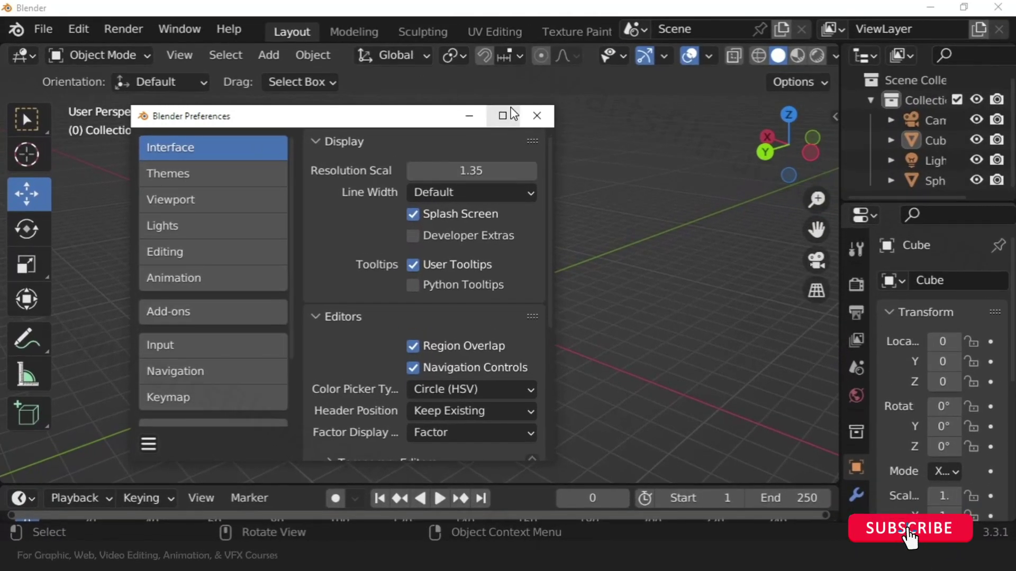
{"action": "left_click", "coordinate": [538, 115]}
Examine the enlarged top bar along its row of workspaces
{"action": "scroll", "coordinate": [441, 34], "scroll_direction": "down", "scroll_amount": 4}
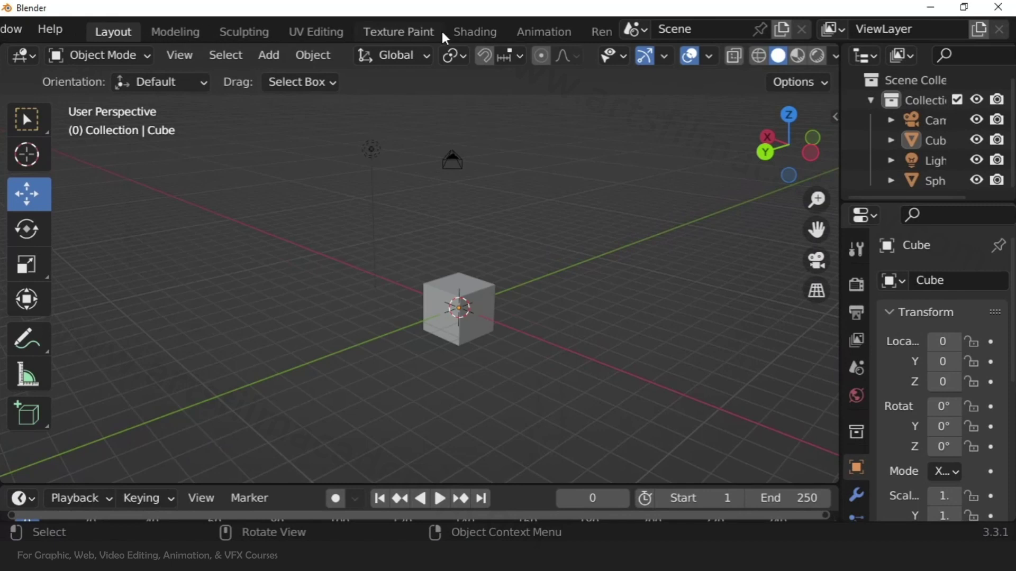
{"action": "scroll", "coordinate": [443, 31], "scroll_direction": "up", "scroll_amount": 4}
{"action": "scroll", "coordinate": [403, 30], "scroll_direction": "down", "scroll_amount": 8}
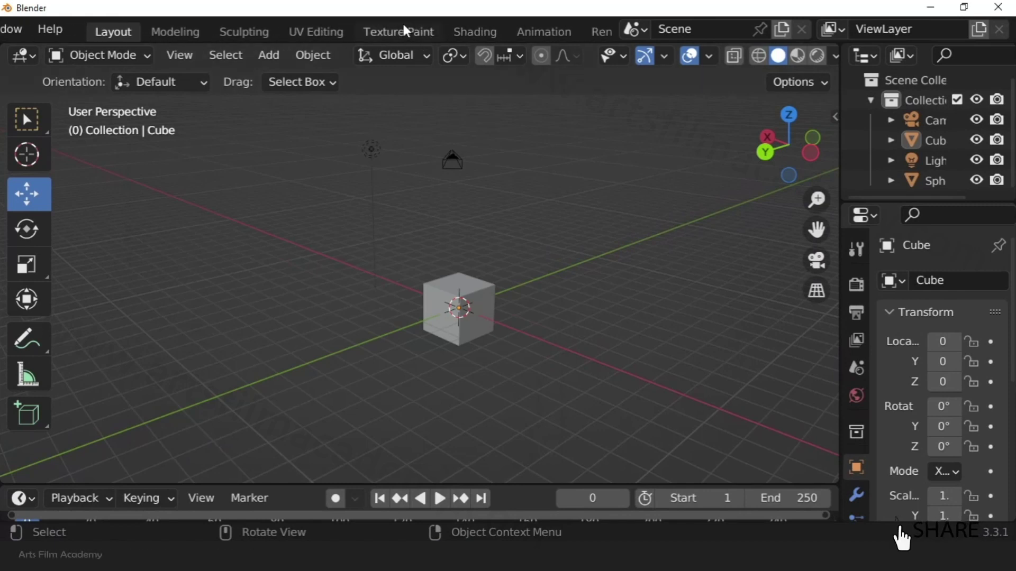
{"action": "scroll", "coordinate": [403, 31], "scroll_direction": "up", "scroll_amount": 8}
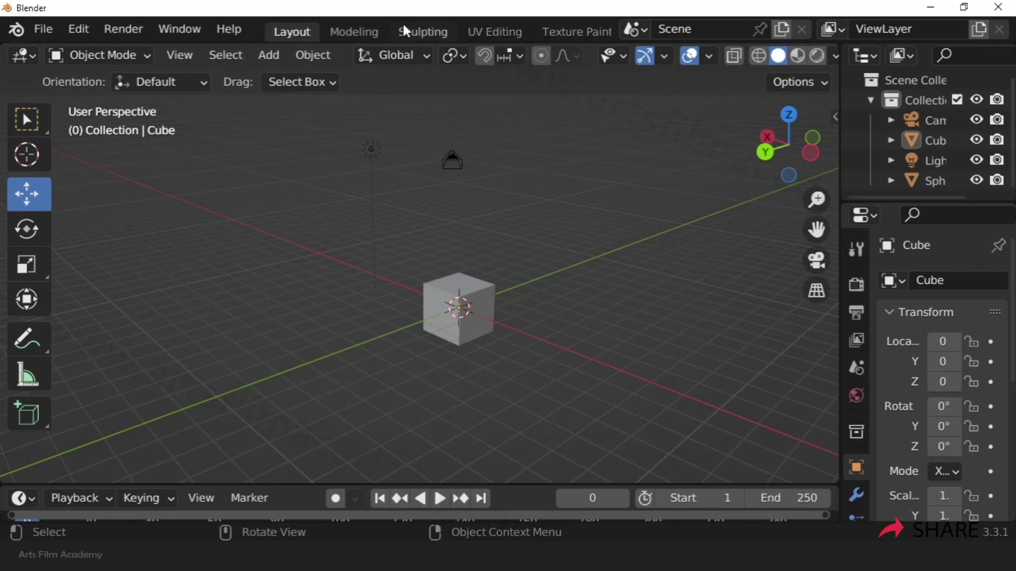
{"action": "scroll", "coordinate": [405, 31], "scroll_direction": "down", "scroll_amount": 2}
{"action": "scroll", "coordinate": [404, 32], "scroll_direction": "up", "scroll_amount": 2}
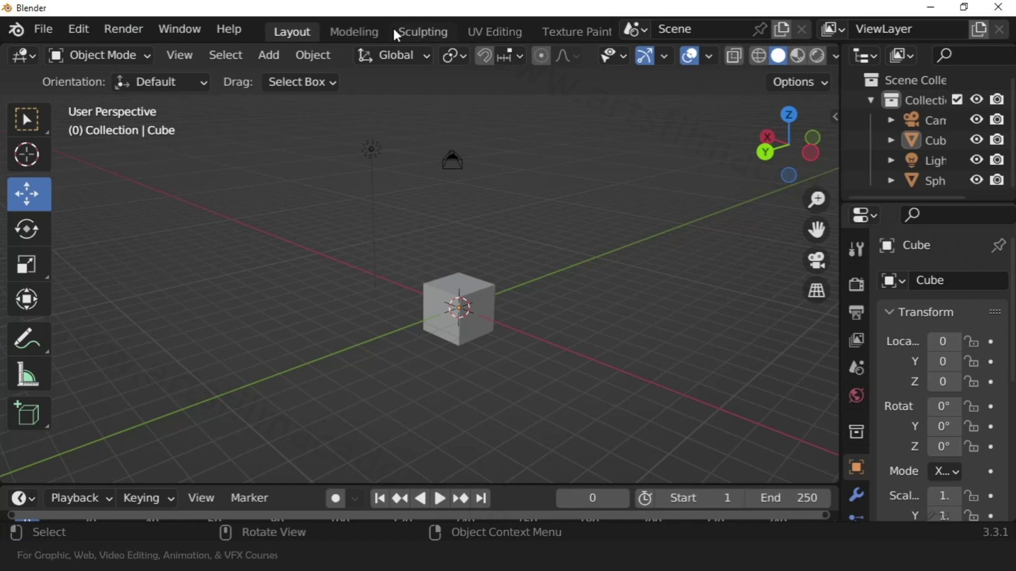
Reduce the interface Resolution Scale to 0.87 in the Preferences and close them
{"action": "left_click", "coordinate": [91, 37]}
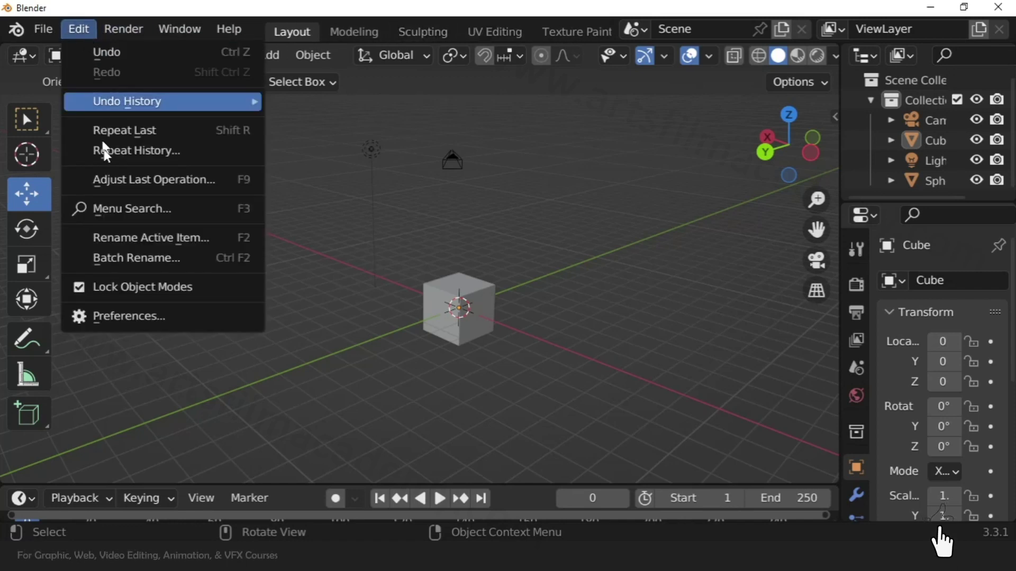
{"action": "left_click", "coordinate": [129, 317]}
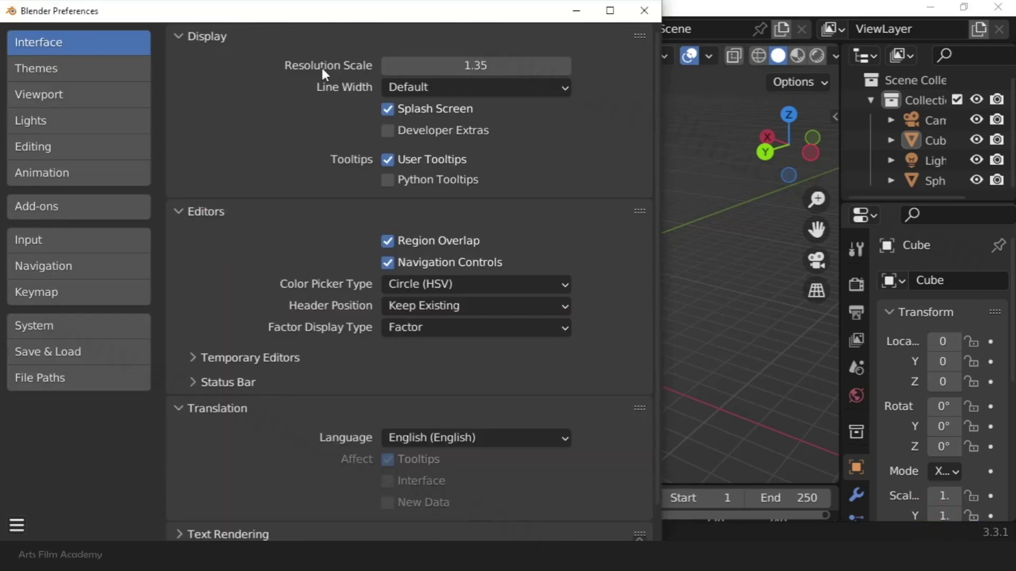
{"action": "left_click_drag", "start_coordinate": [492, 69], "coordinate": [387, 69]}
{"action": "left_click_drag", "start_coordinate": [465, 18], "coordinate": [568, 189]}
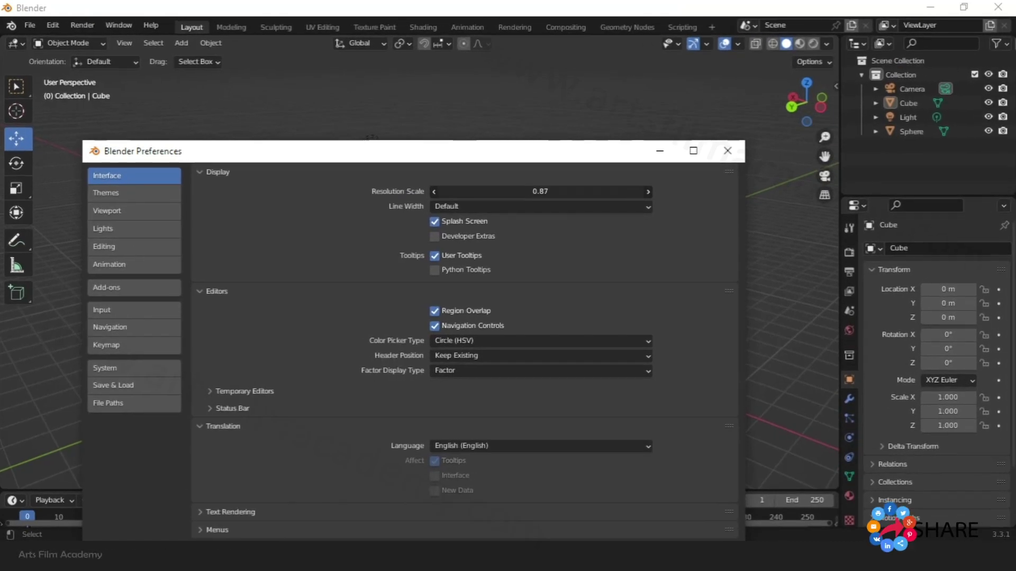
{"action": "left_click", "coordinate": [726, 153]}
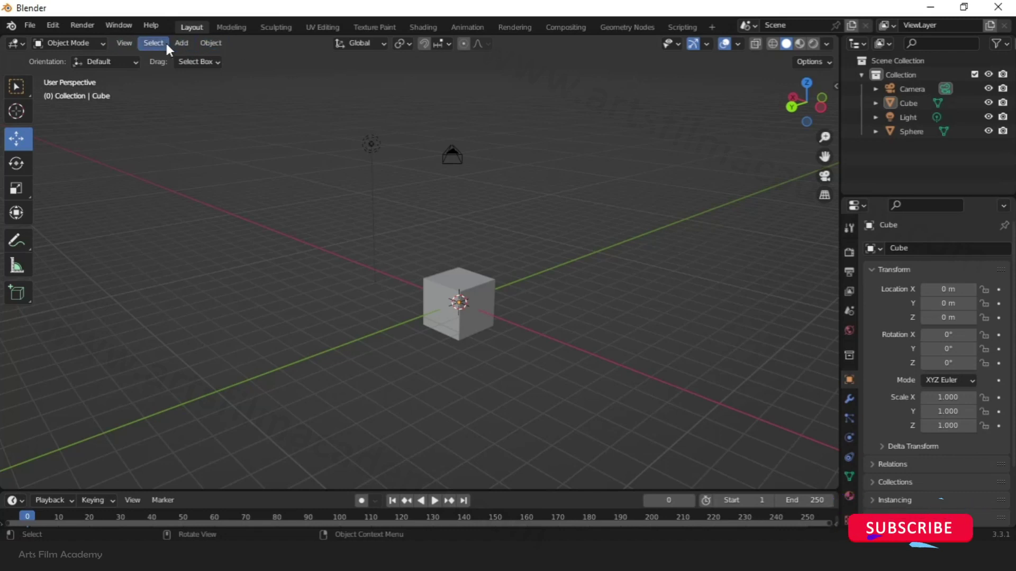
Switch the cube into Edit Mode to view its header options and return to Object Mode
{"action": "left_click", "coordinate": [72, 44]}
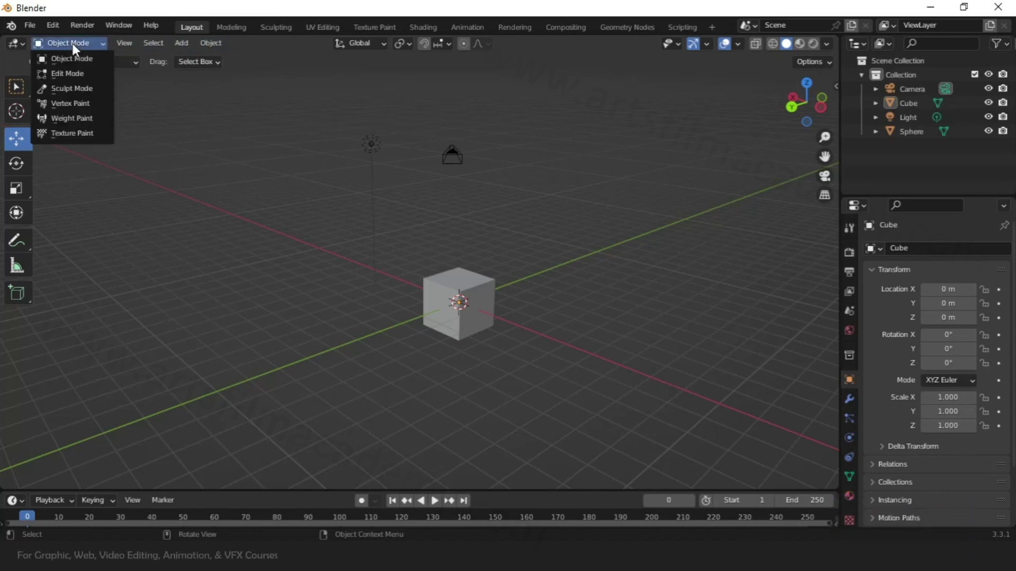
{"action": "left_click", "coordinate": [78, 74]}
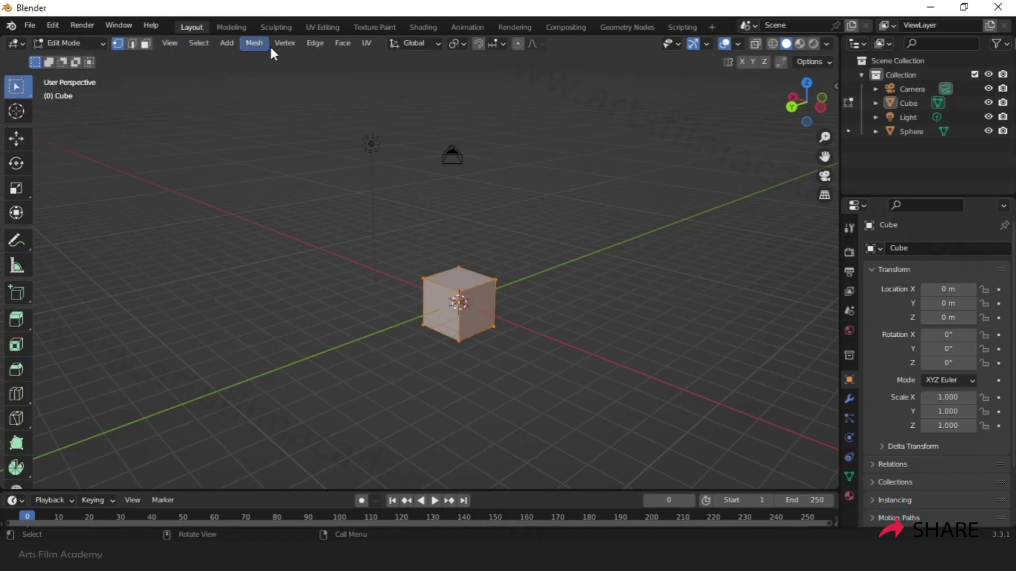
{"action": "left_click", "coordinate": [85, 42]}
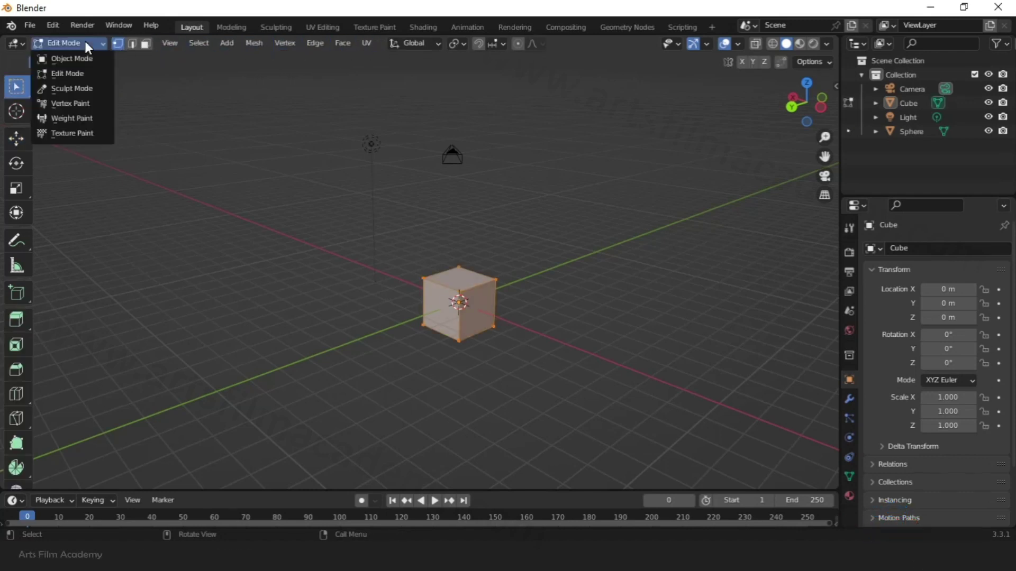
{"action": "left_click", "coordinate": [83, 57]}
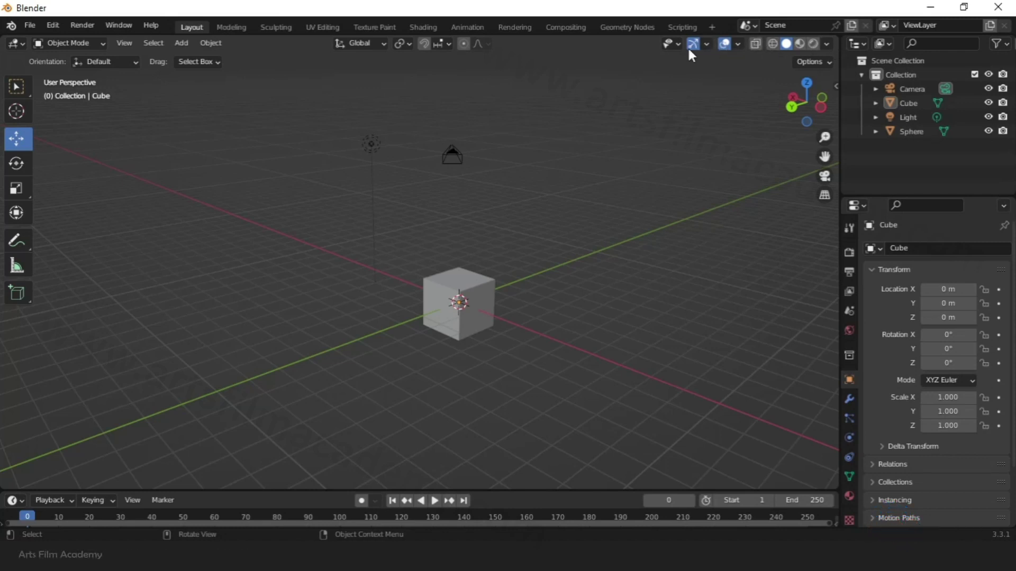
Select the camera while previewing the scene in Material Preview and Rendered viewport shading
{"action": "scroll", "coordinate": [465, 317], "scroll_direction": "up", "scroll_amount": 4}
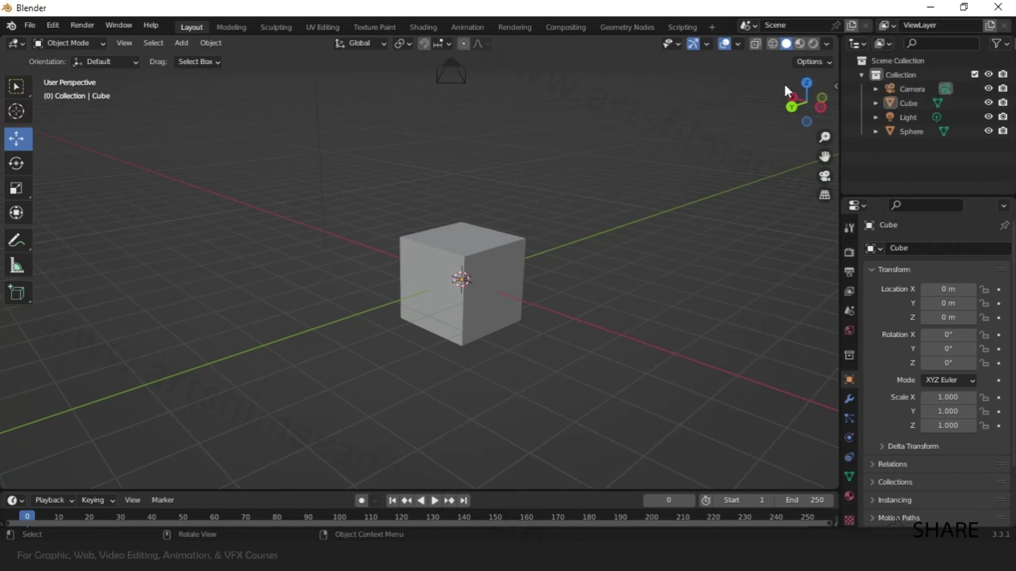
{"action": "left_click", "coordinate": [799, 43]}
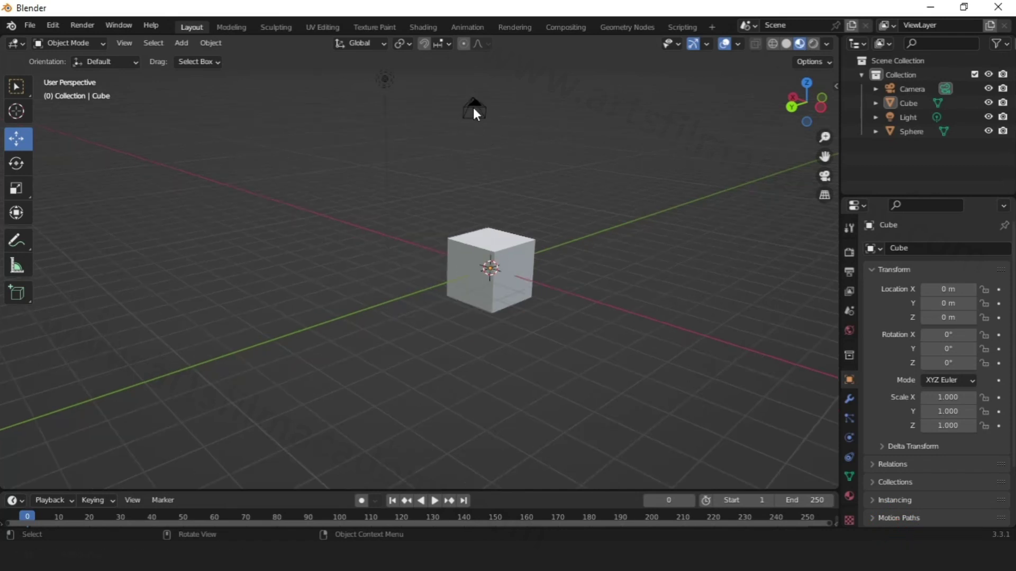
{"action": "left_click", "coordinate": [476, 106]}
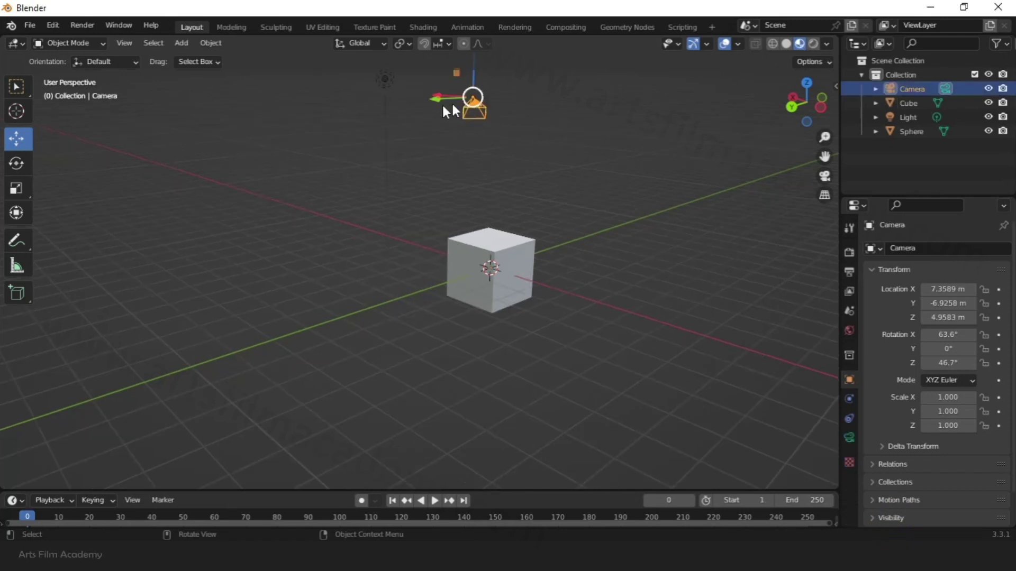
{"action": "scroll", "coordinate": [519, 244], "scroll_direction": "up", "scroll_amount": 3}
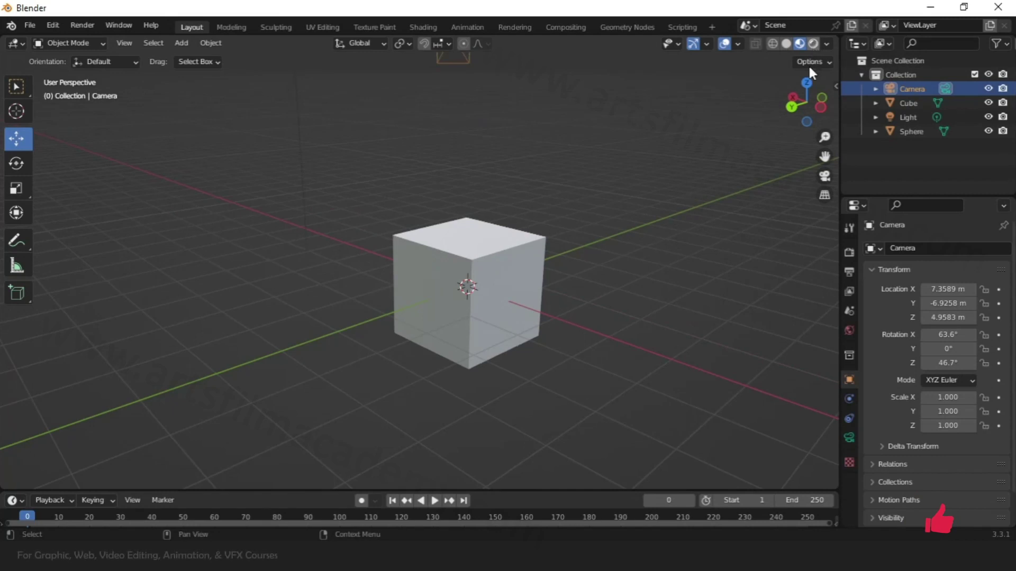
{"action": "left_click", "coordinate": [814, 44]}
{"action": "scroll", "coordinate": [541, 243], "scroll_direction": "down", "scroll_amount": 3}
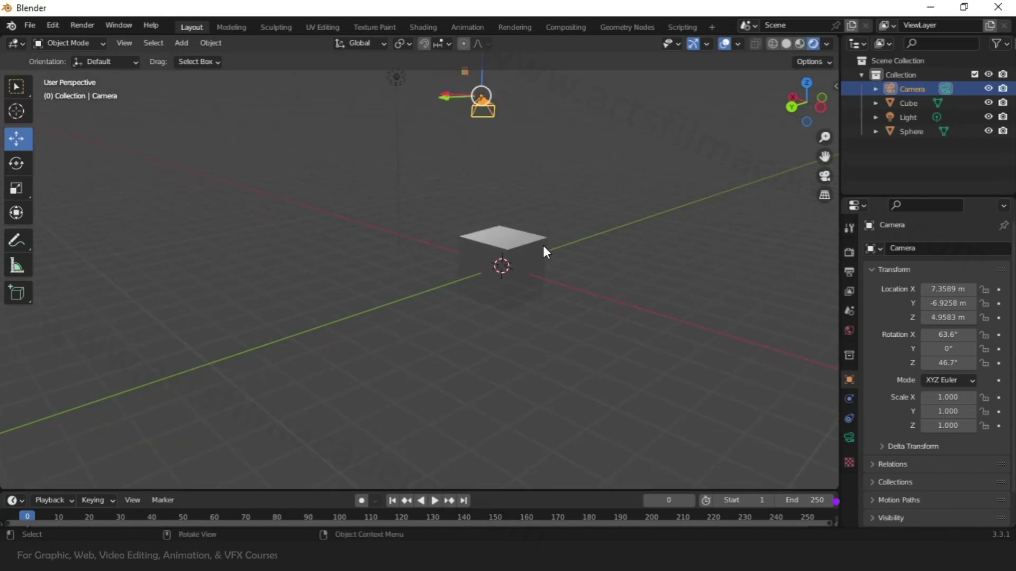
Move the camera to about X 3.59, Y -10.82, Z 4.5 m and the light to about X 4.88, Y 2.54, Z 4.63 m
{"action": "left_click_drag", "start_coordinate": [487, 90], "coordinate": [609, 105]}
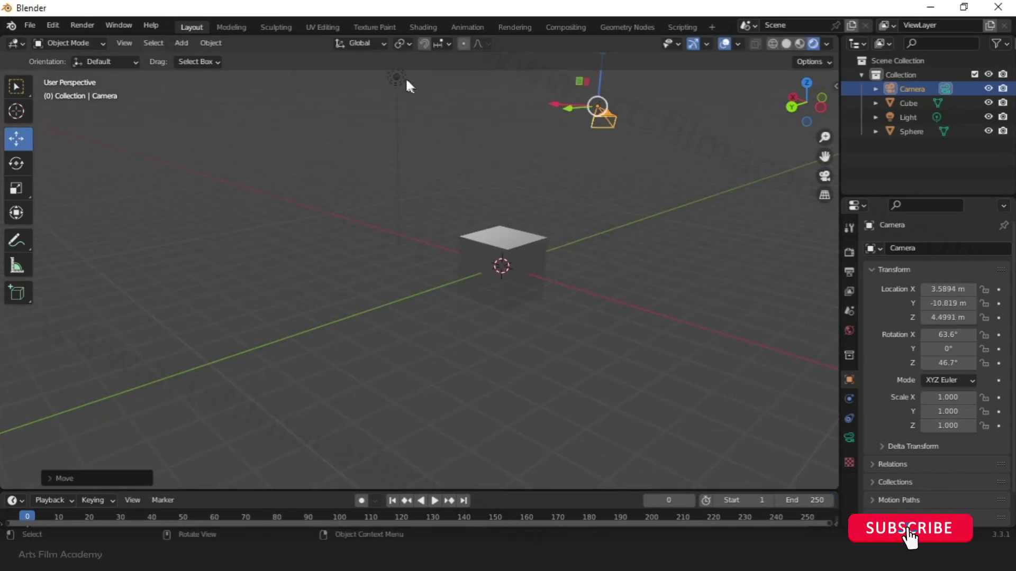
{"action": "left_click", "coordinate": [398, 78]}
{"action": "left_click_drag", "start_coordinate": [396, 77], "coordinate": [338, 111]}
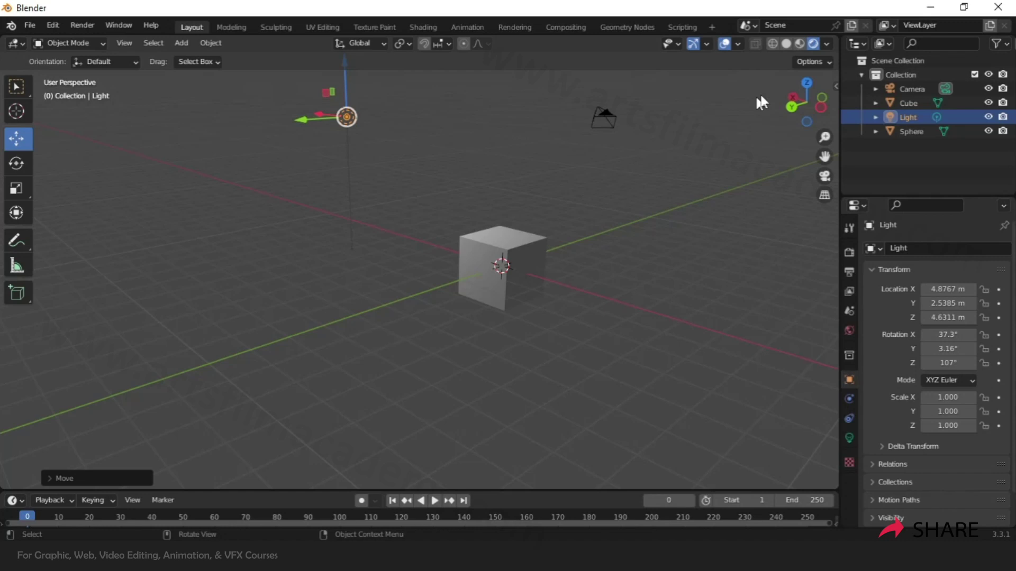
Return the viewport to Solid shading and move the light to about X 4.15, Y 1.78, Z 4.56 m
{"action": "left_click", "coordinate": [788, 46]}
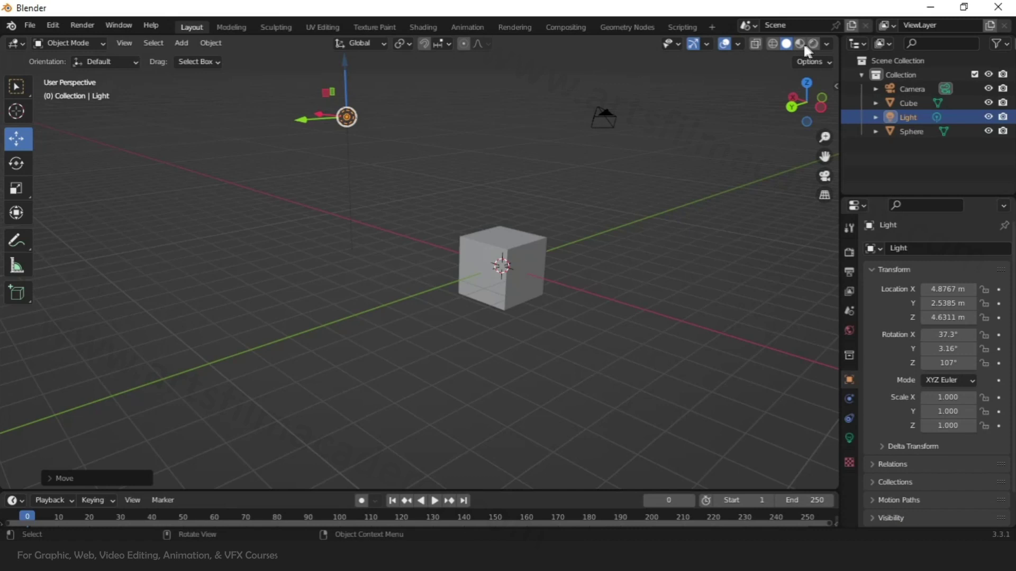
{"action": "left_click_drag", "start_coordinate": [346, 117], "coordinate": [377, 123]}
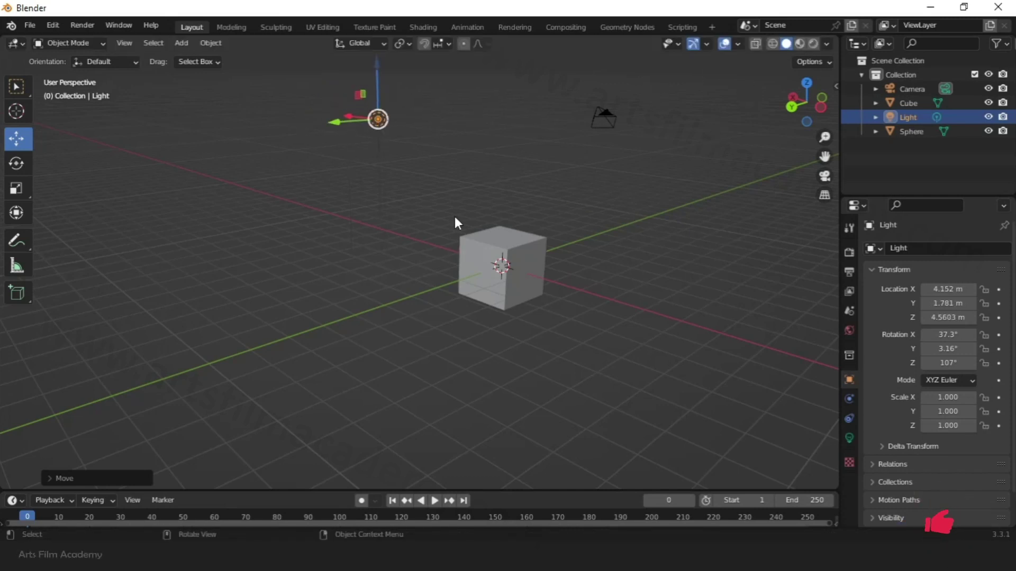
{"action": "left_click", "coordinate": [651, 200]}
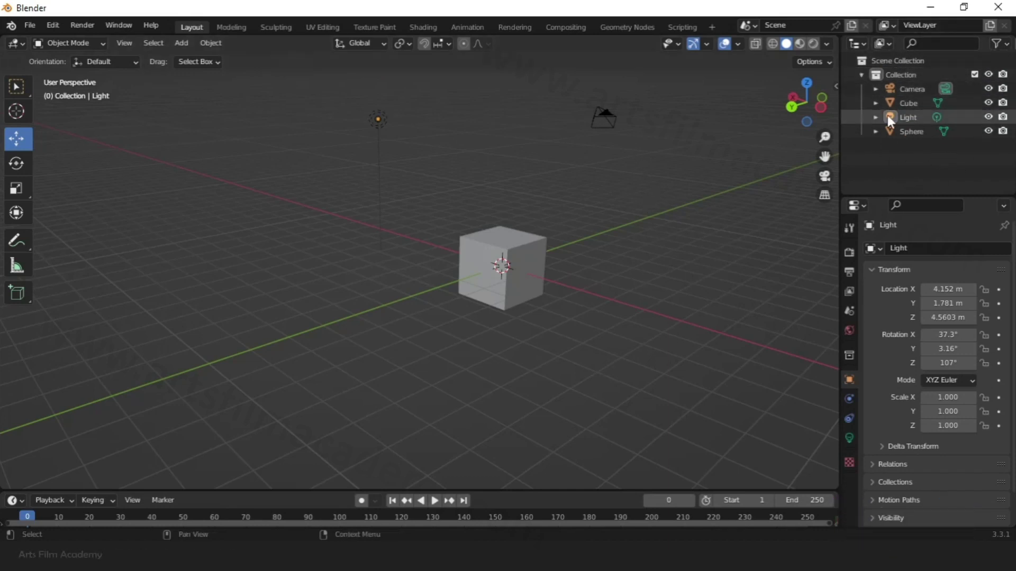
Select the cube and check the scene list and the view layer's name field without changing either
{"action": "left_click", "coordinate": [516, 242]}
{"action": "scroll", "coordinate": [476, 234], "scroll_direction": "down", "scroll_amount": 3}
{"action": "scroll", "coordinate": [694, 127], "scroll_direction": "up", "scroll_amount": 2}
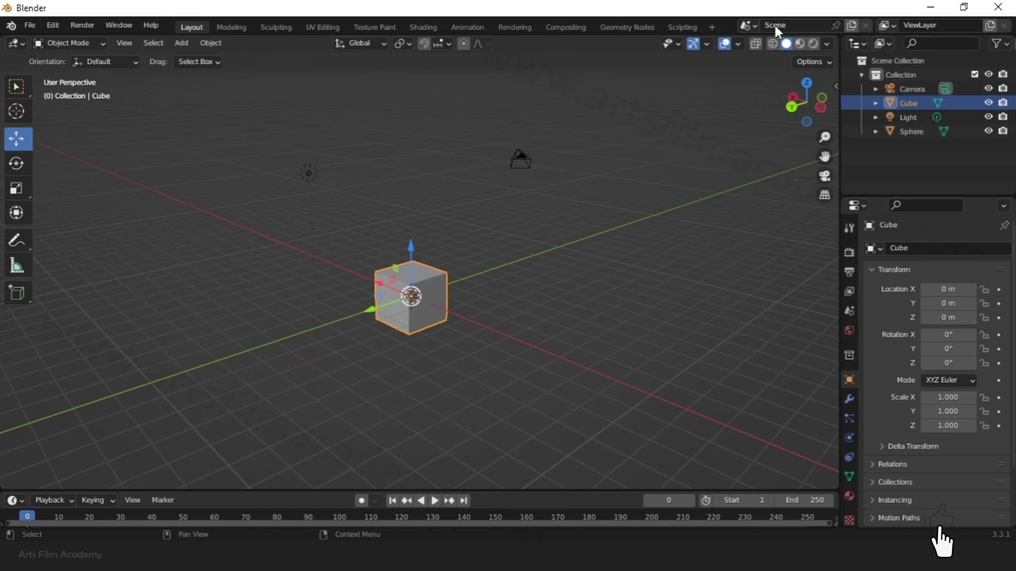
{"action": "left_click", "coordinate": [748, 25]}
{"action": "left_click", "coordinate": [748, 25]}
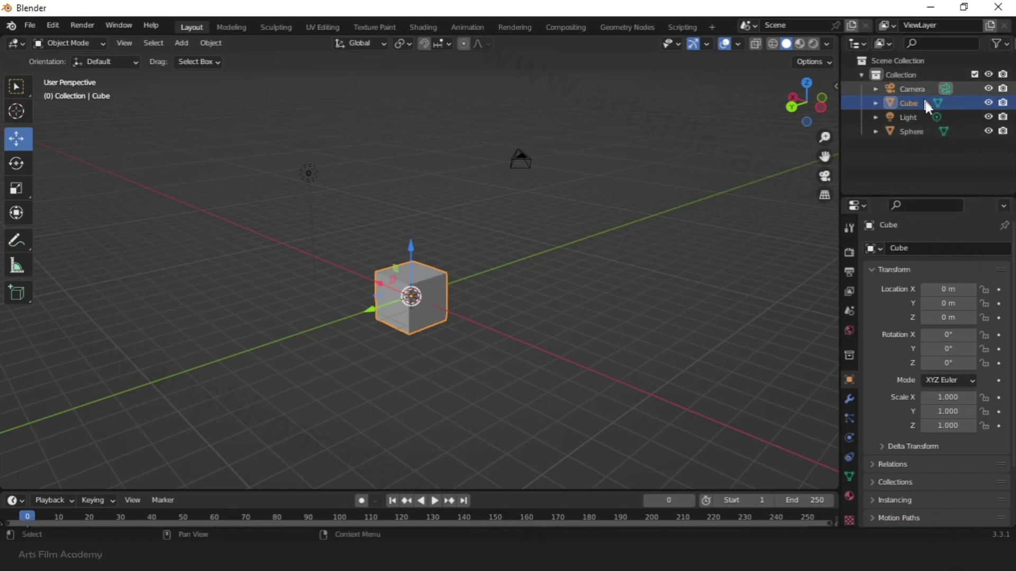
{"action": "left_click", "coordinate": [918, 24]}
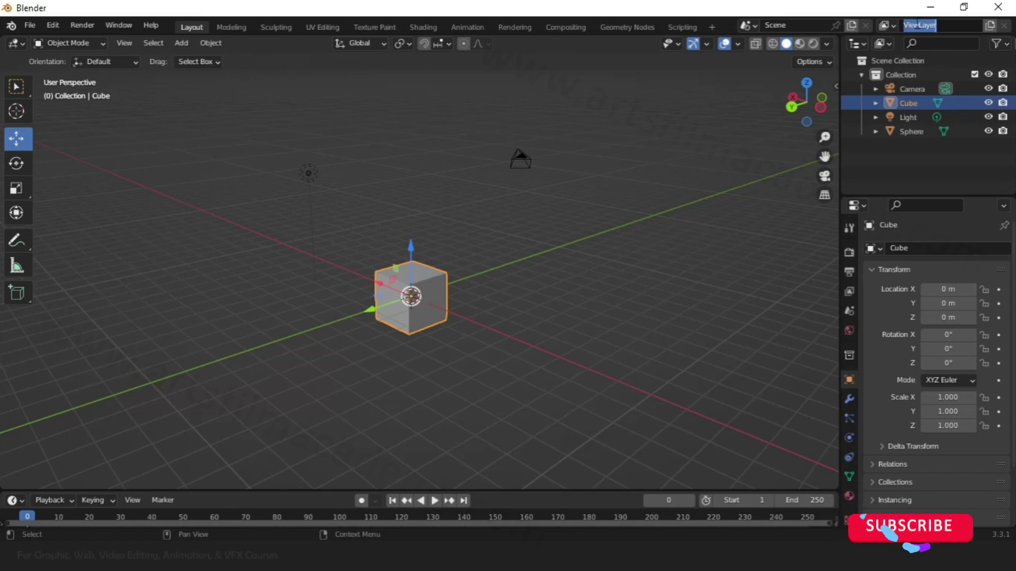
{"action": "left_click", "coordinate": [959, 25]}
{"action": "key", "text": "Return"}
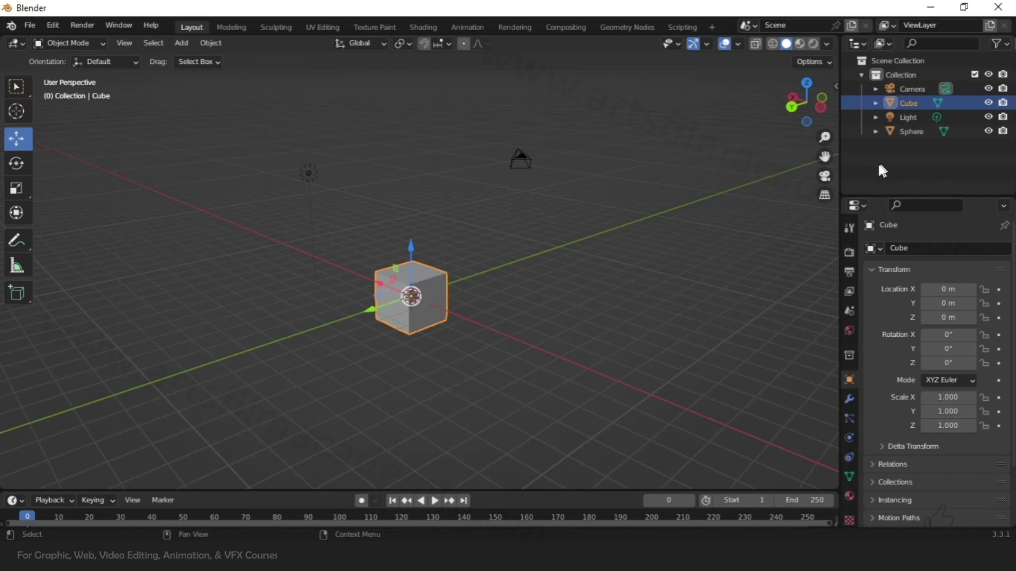
Hide the cube from the viewport through the Outliner and show it again
{"action": "left_click", "coordinate": [989, 104]}
{"action": "left_click", "coordinate": [988, 104]}
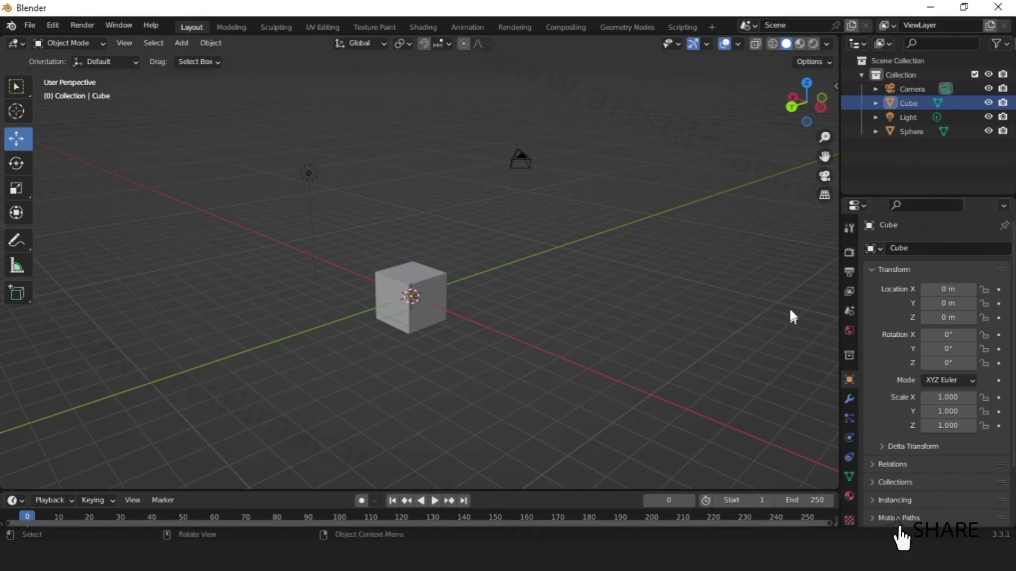
Select the cube and examine its mesh data properties, from Vertex Groups down to Custom Properties
{"action": "middle_click_drag", "start_coordinate": [529, 317], "coordinate": [571, 335]}
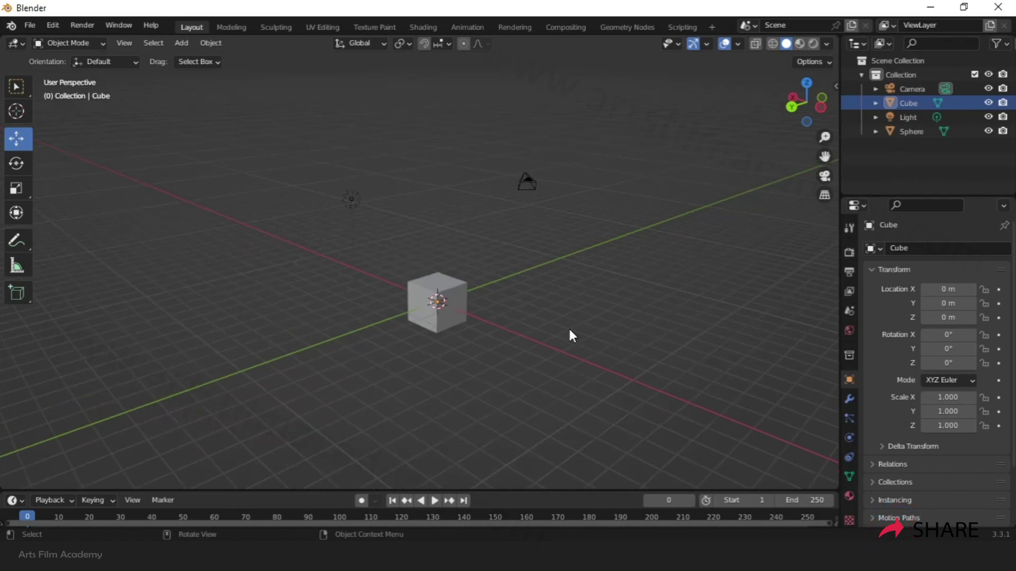
{"action": "scroll", "coordinate": [444, 310], "scroll_direction": "up", "scroll_amount": 3}
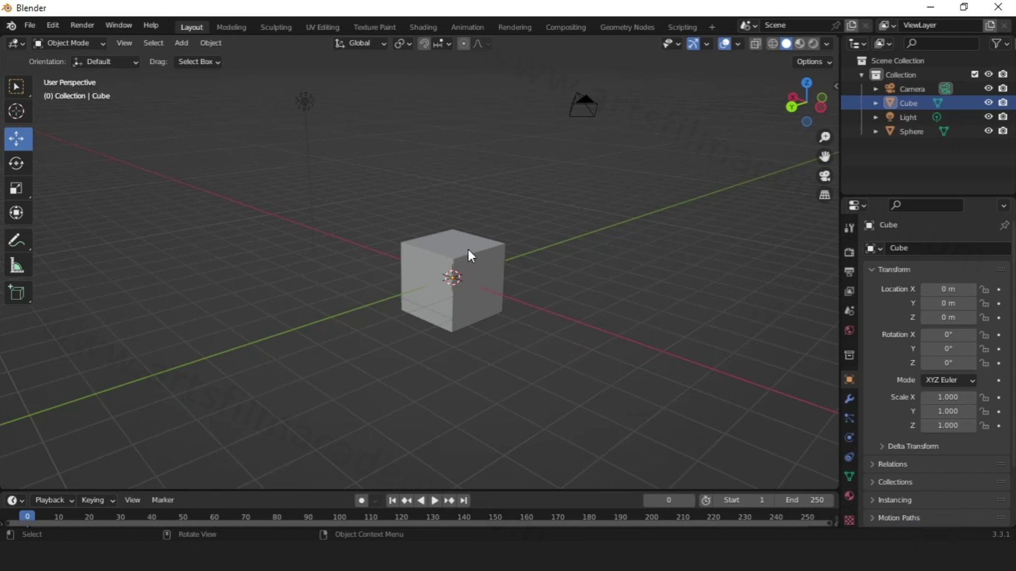
{"action": "left_click", "coordinate": [467, 241]}
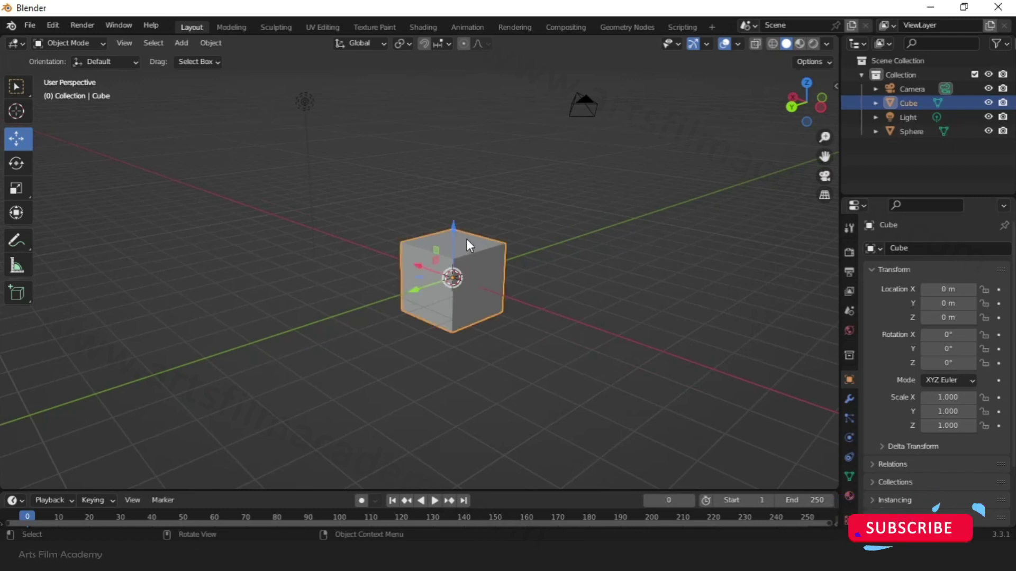
{"action": "left_click", "coordinate": [849, 478]}
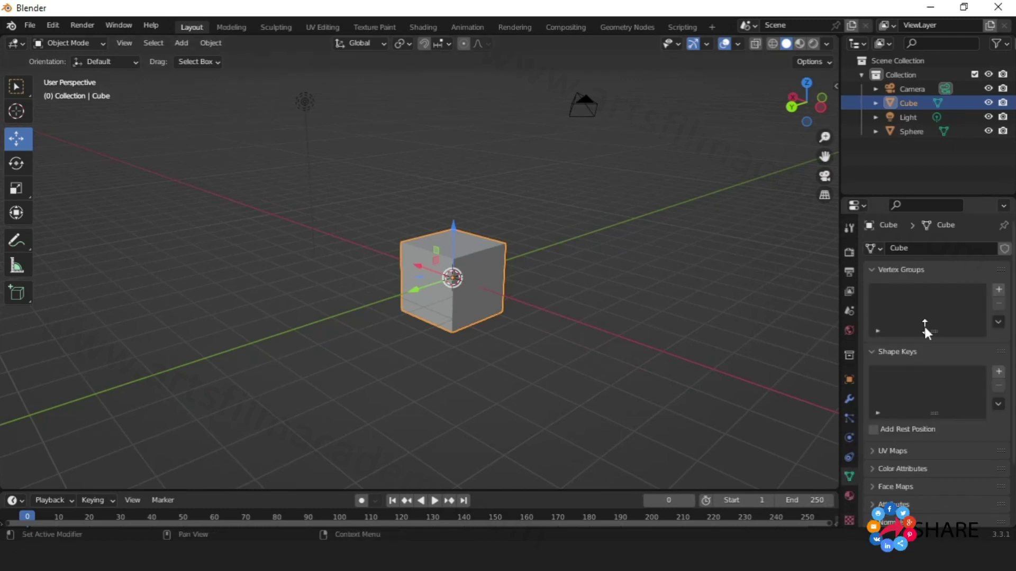
{"action": "scroll", "coordinate": [904, 353], "scroll_direction": "down", "scroll_amount": 3}
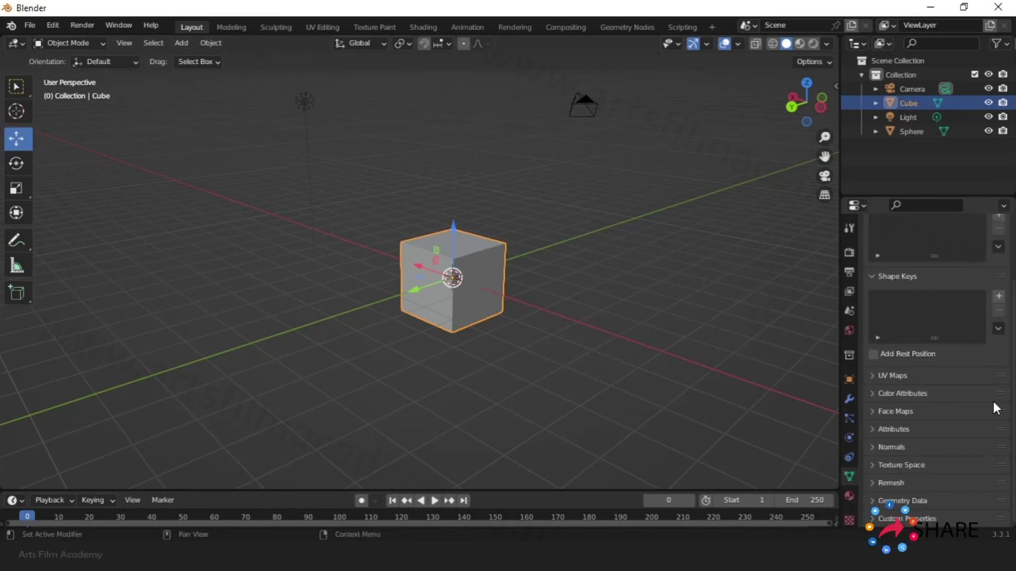
{"action": "left_click", "coordinate": [667, 349]}
Compare the object data properties of the light and the camera by selecting each one, and clear the selection
{"action": "left_click", "coordinate": [304, 102]}
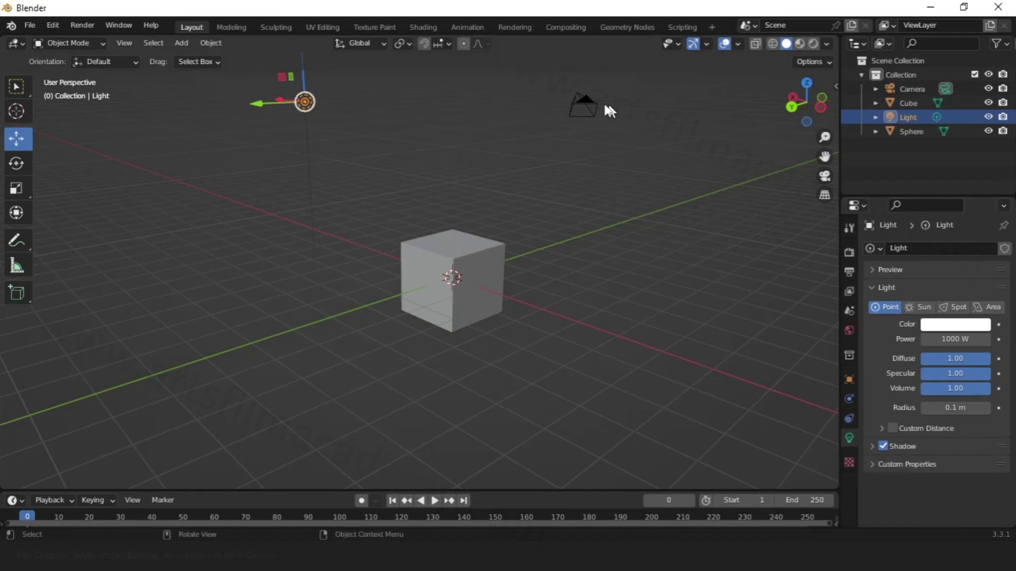
{"action": "left_click", "coordinate": [580, 101]}
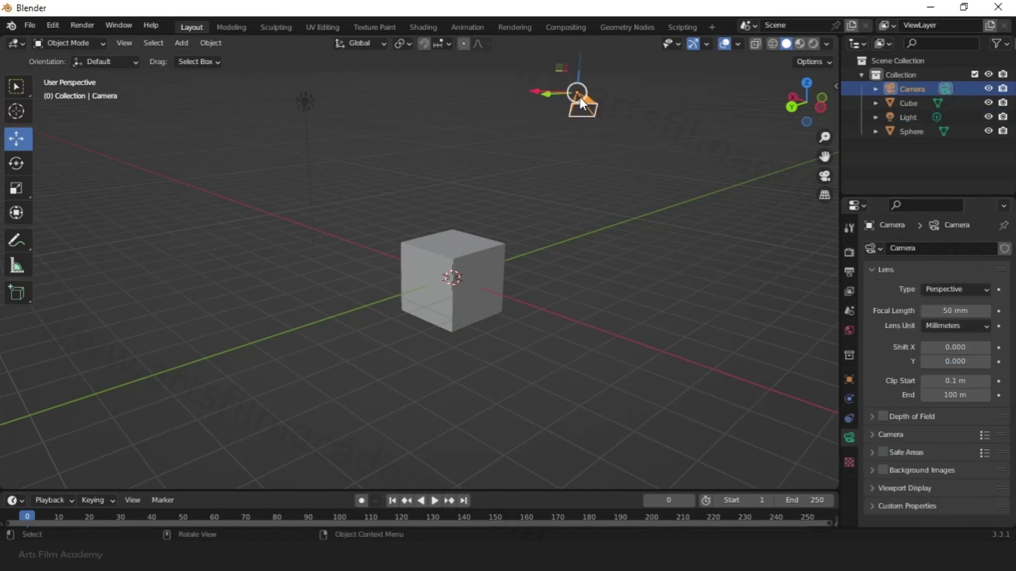
{"action": "left_click", "coordinate": [693, 362]}
Look over the active tool, render and output properties, and return to the active tool properties
{"action": "left_click", "coordinate": [850, 226]}
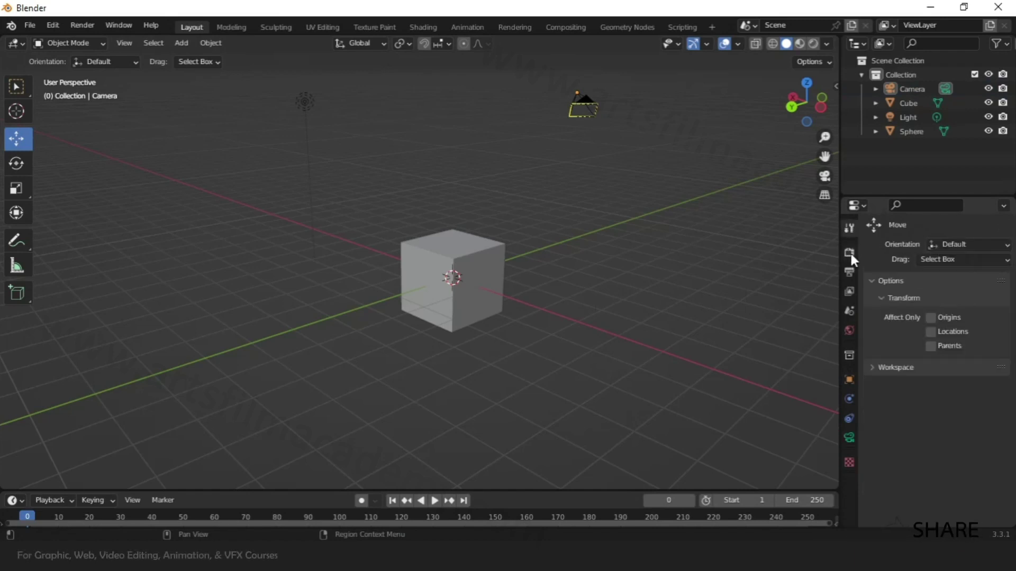
{"action": "left_click", "coordinate": [849, 252]}
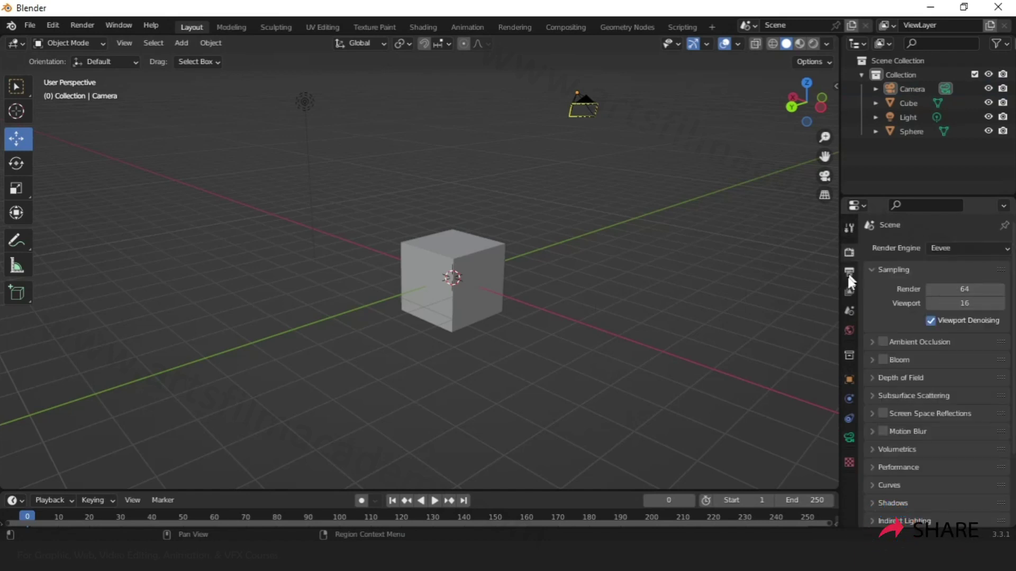
{"action": "left_click", "coordinate": [850, 272]}
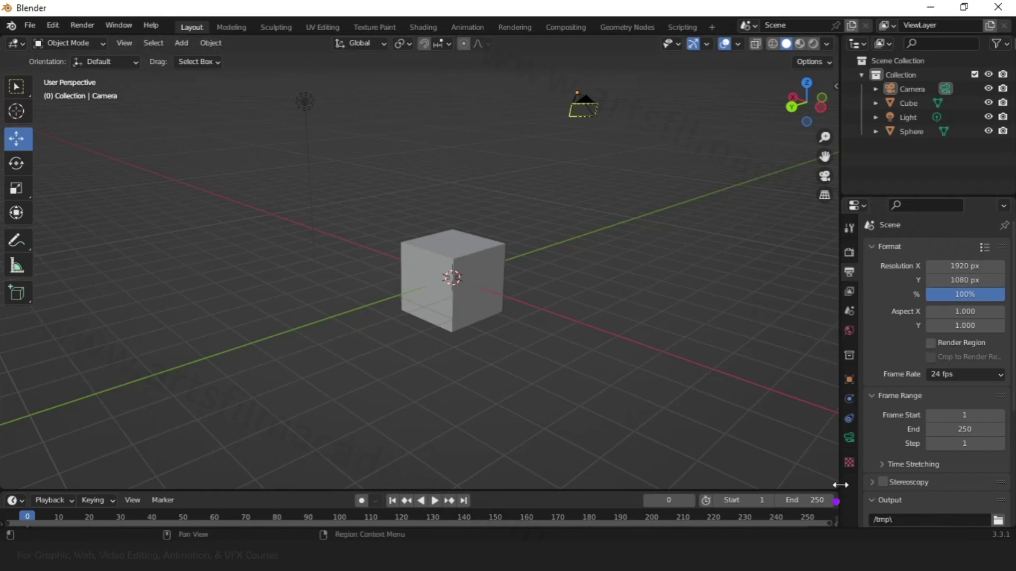
{"action": "left_click", "coordinate": [852, 228]}
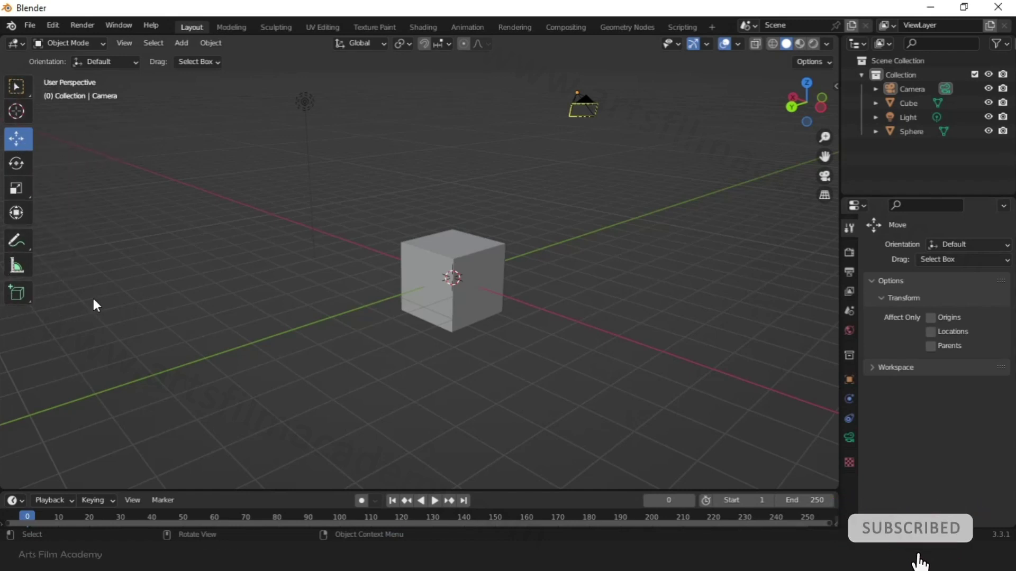
Hide and show the viewport's toolbar twice, leaving it displayed
{"action": "key", "text": "t"}
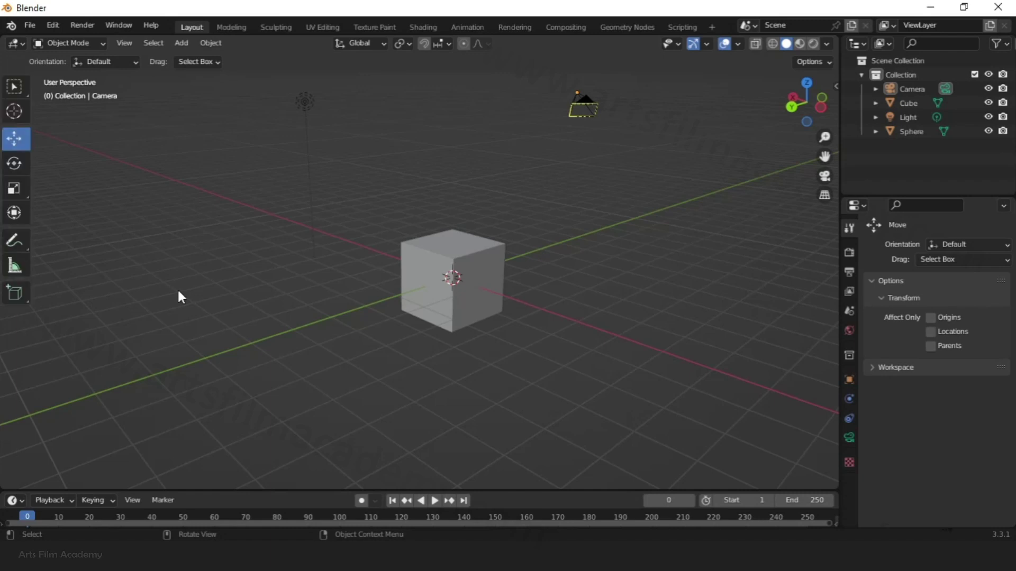
{"action": "key", "text": "t"}
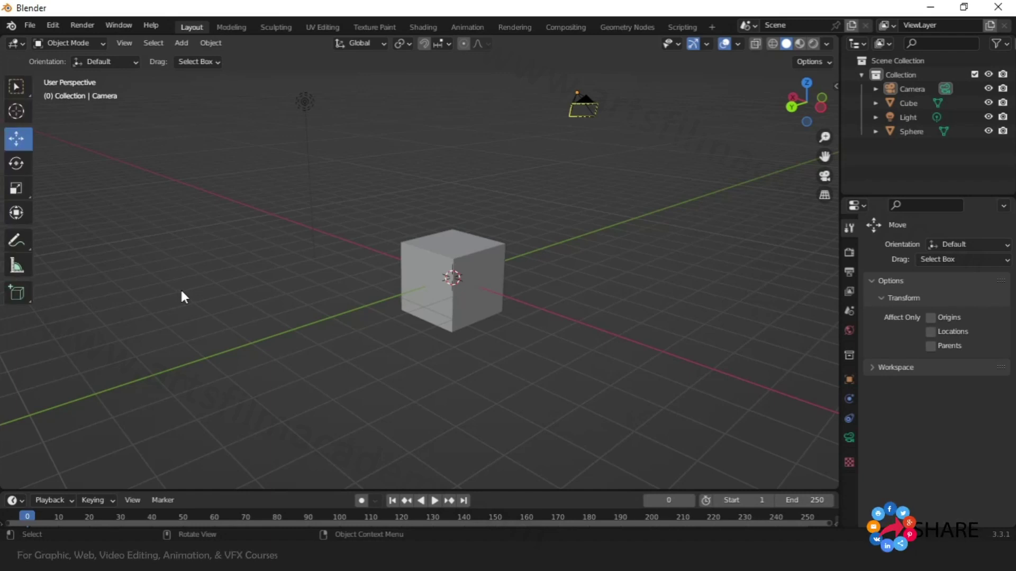
{"action": "key", "text": "t"}
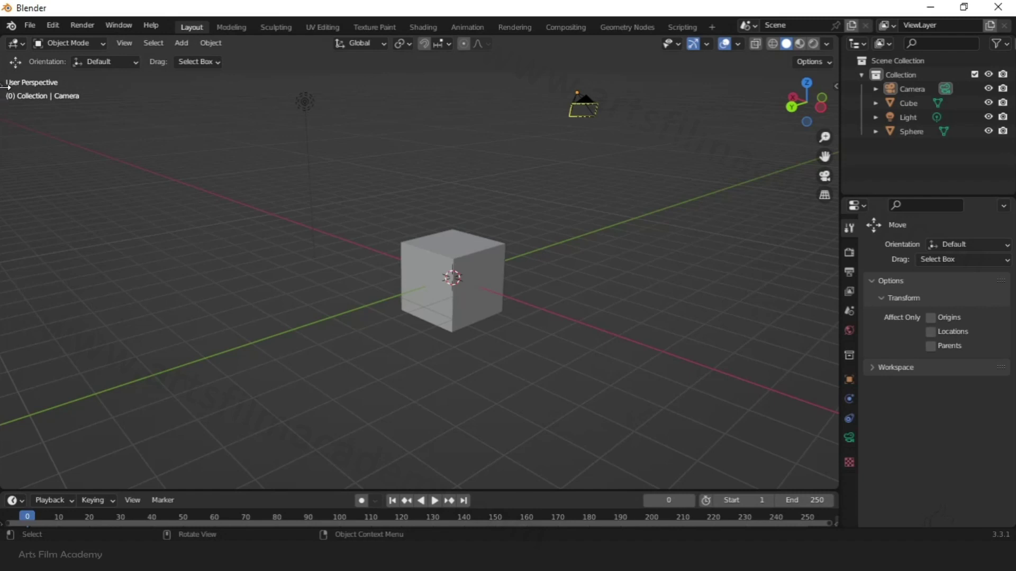
{"action": "left_click", "coordinate": [7, 86]}
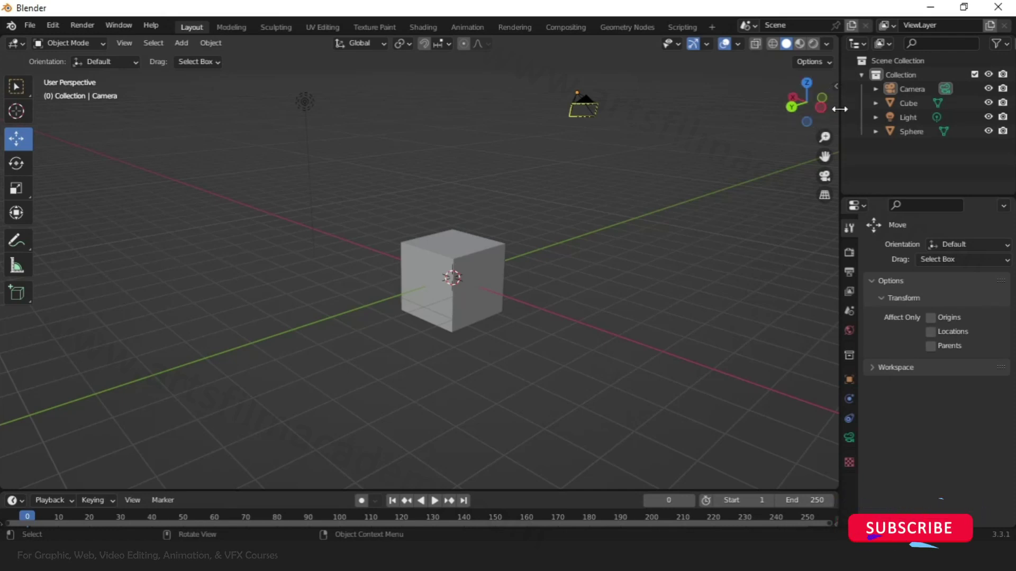
Open the viewport's sidebar, look over its Item, Tool and View settings, and close it again
{"action": "left_click_drag", "start_coordinate": [837, 87], "coordinate": [711, 91]}
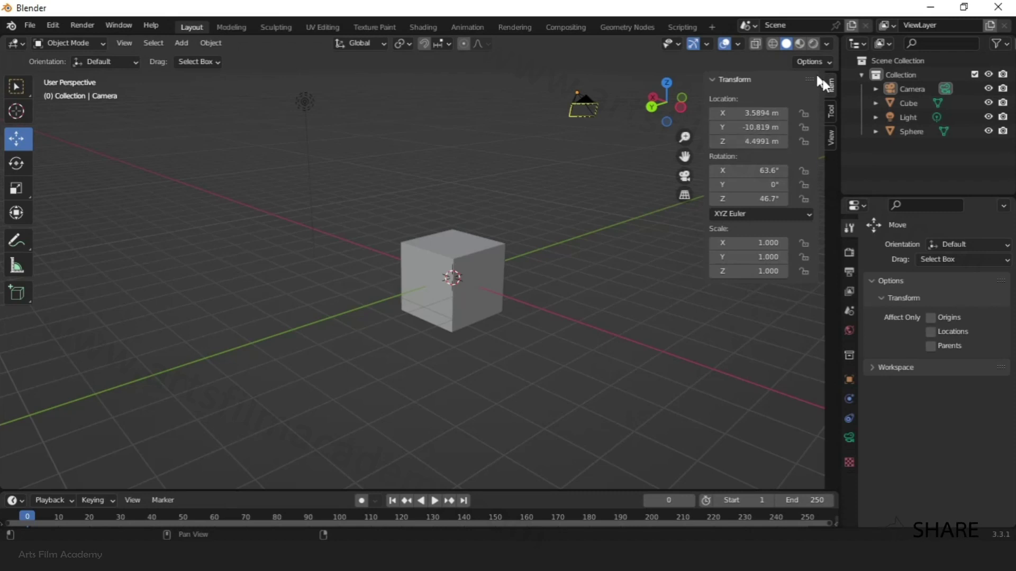
{"action": "left_click", "coordinate": [832, 110]}
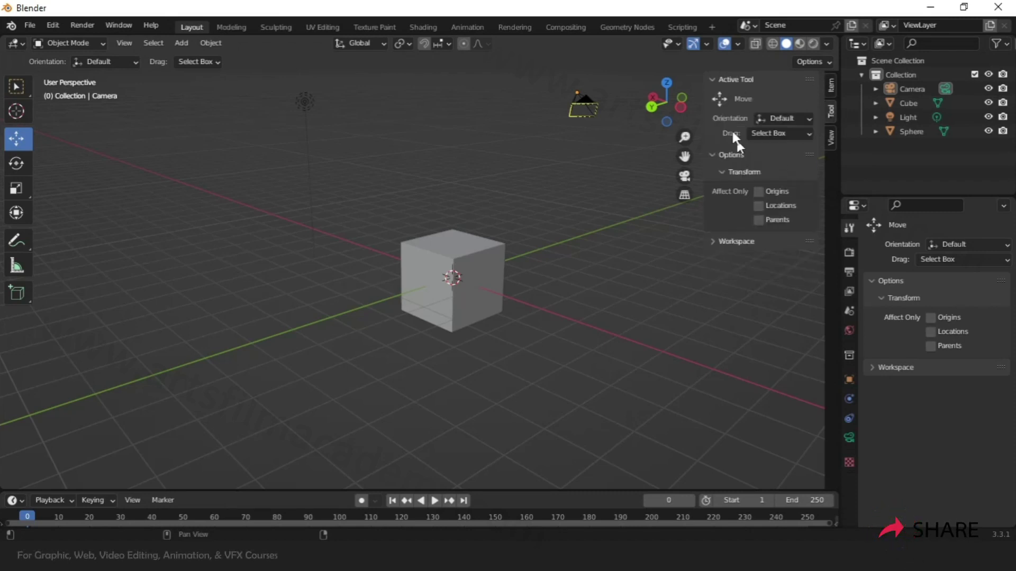
{"action": "left_click", "coordinate": [831, 136]}
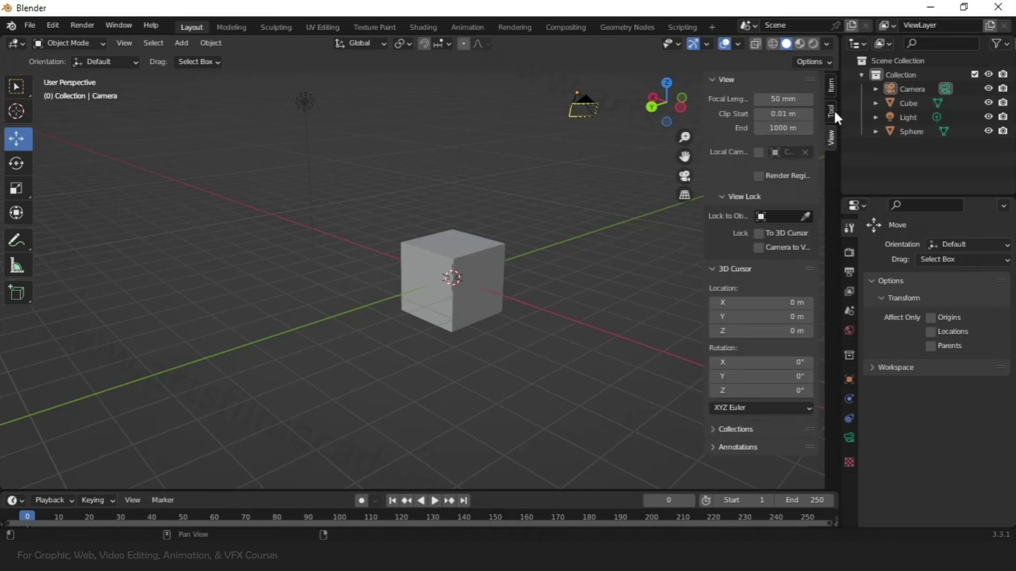
{"action": "left_click", "coordinate": [832, 84]}
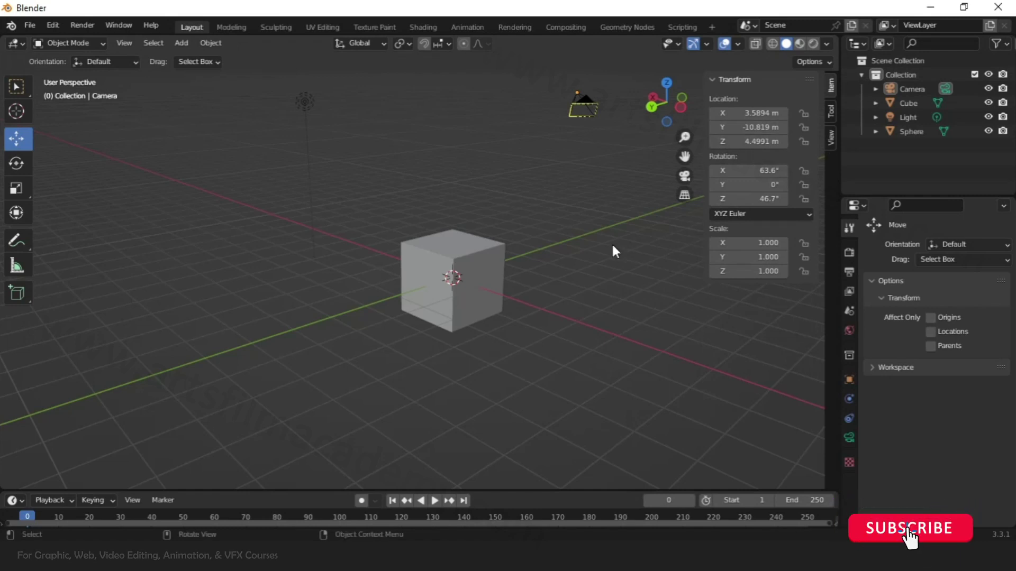
{"action": "key", "text": "n"}
{"action": "key", "text": "n"}
{"action": "key", "text": "n"}
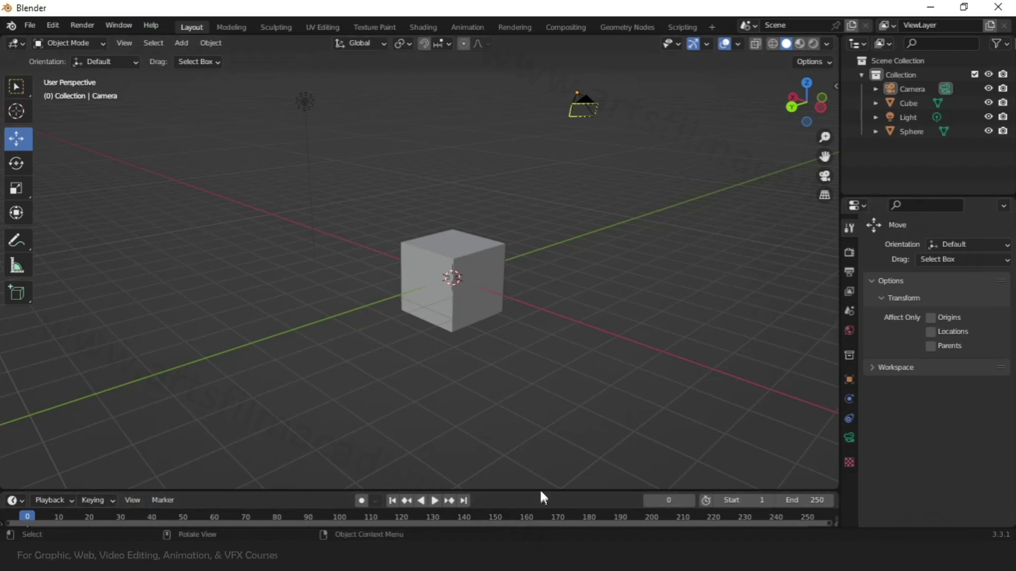
View the Animation workspace, return to Layout, and slightly reduce the timeline's height
{"action": "left_click", "coordinate": [474, 25]}
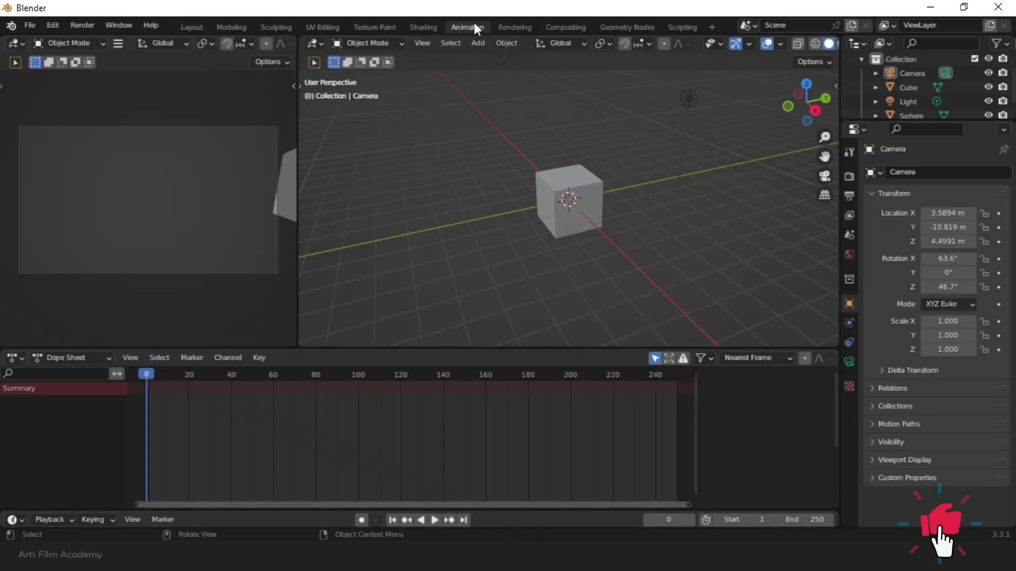
{"action": "left_click", "coordinate": [186, 27]}
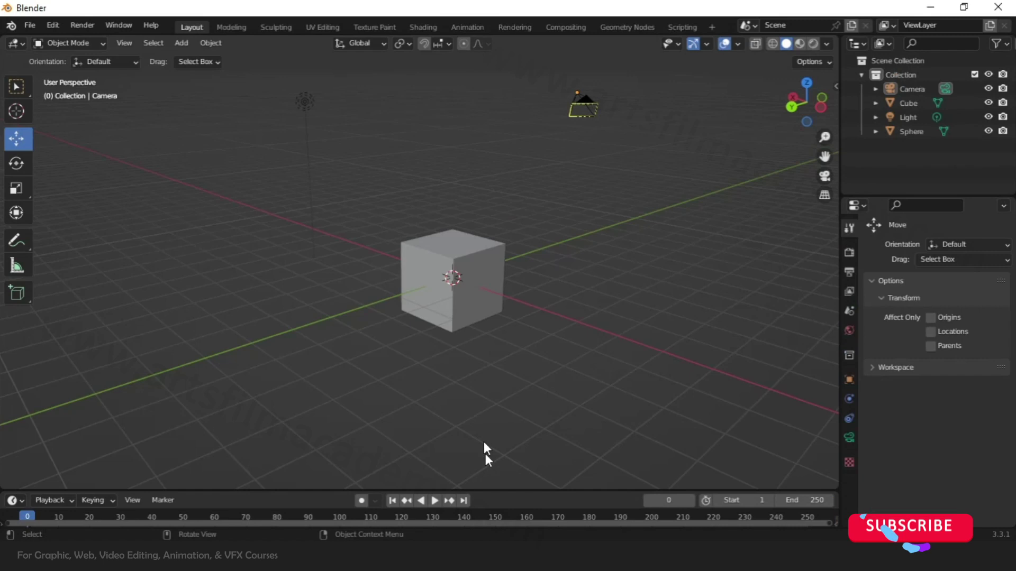
{"action": "mouse_move", "coordinate": [494, 490]}
{"action": "left_mouse_down"}
{"action": "mouse_move", "coordinate": [520, 373]}
{"action": "mouse_move", "coordinate": [514, 493]}
{"action": "left_mouse_up"}
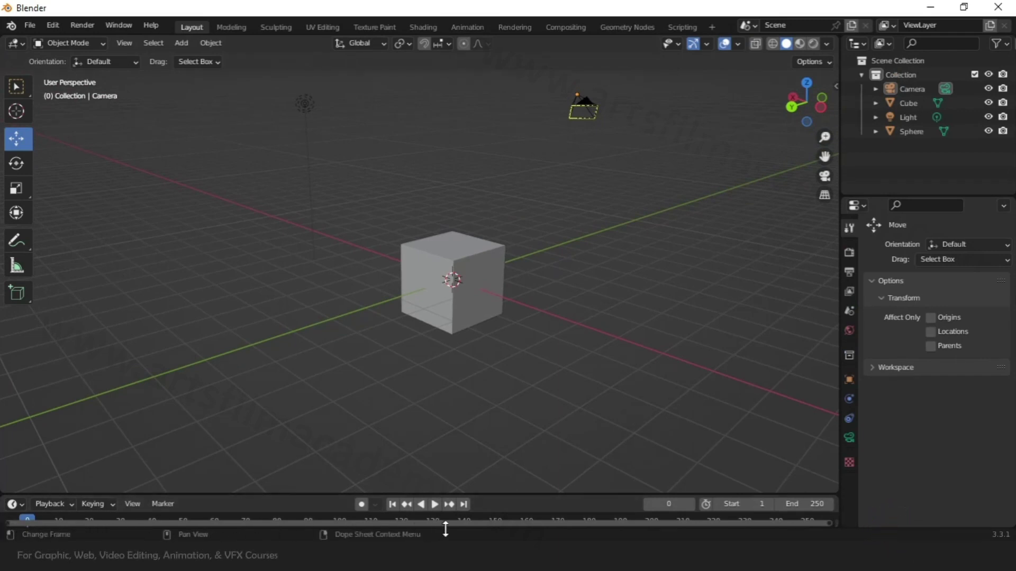
Select the cube and the light in turn, and clear the selection
{"action": "left_click", "coordinate": [496, 263]}
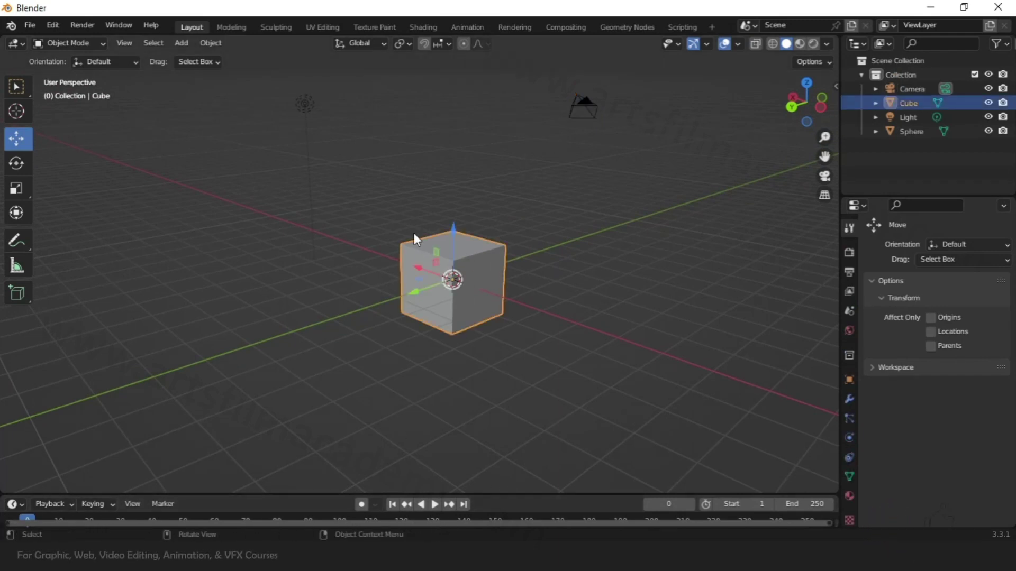
{"action": "left_click", "coordinate": [306, 104]}
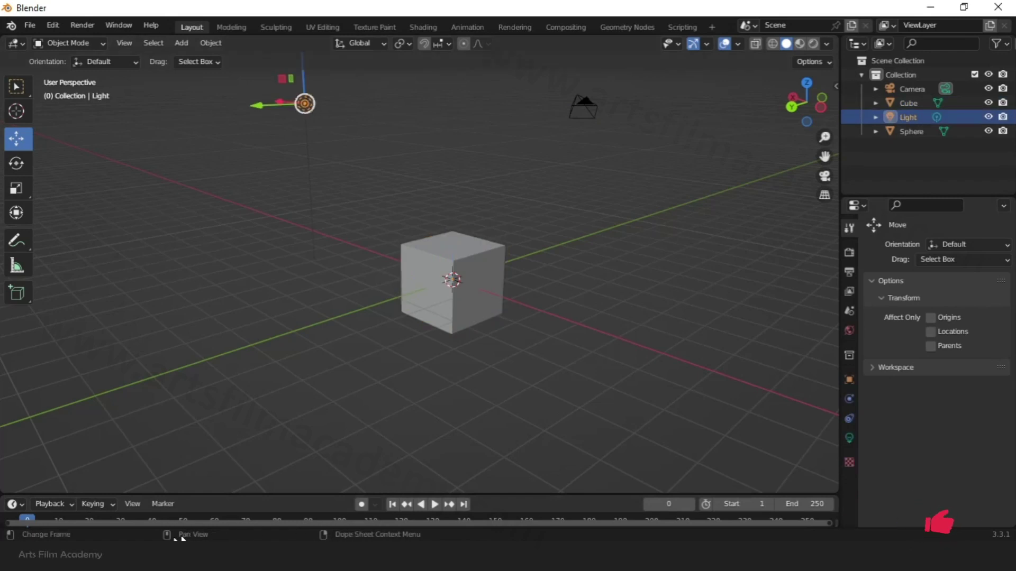
{"action": "left_click", "coordinate": [369, 370]}
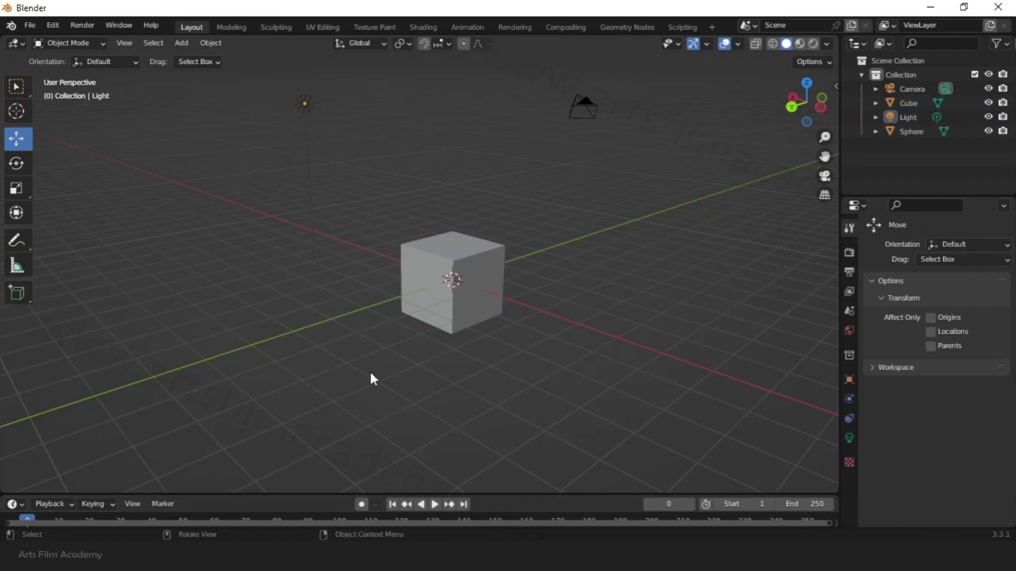
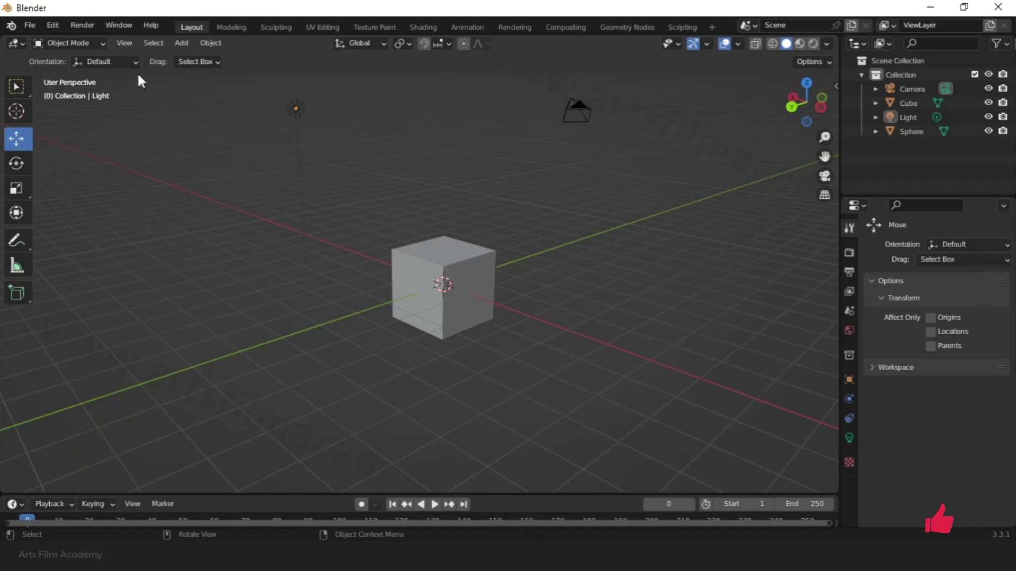
Toggle the 3D viewport to quad view, look over its four views, and restore the single view
{"action": "left_click", "coordinate": [125, 44]}
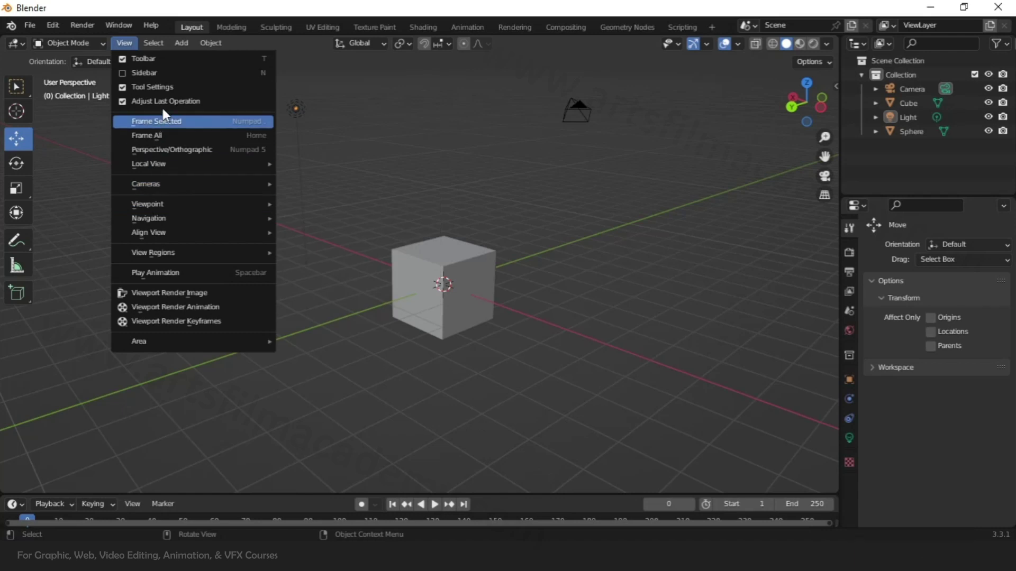
{"action": "mouse_move", "coordinate": [152, 349]}
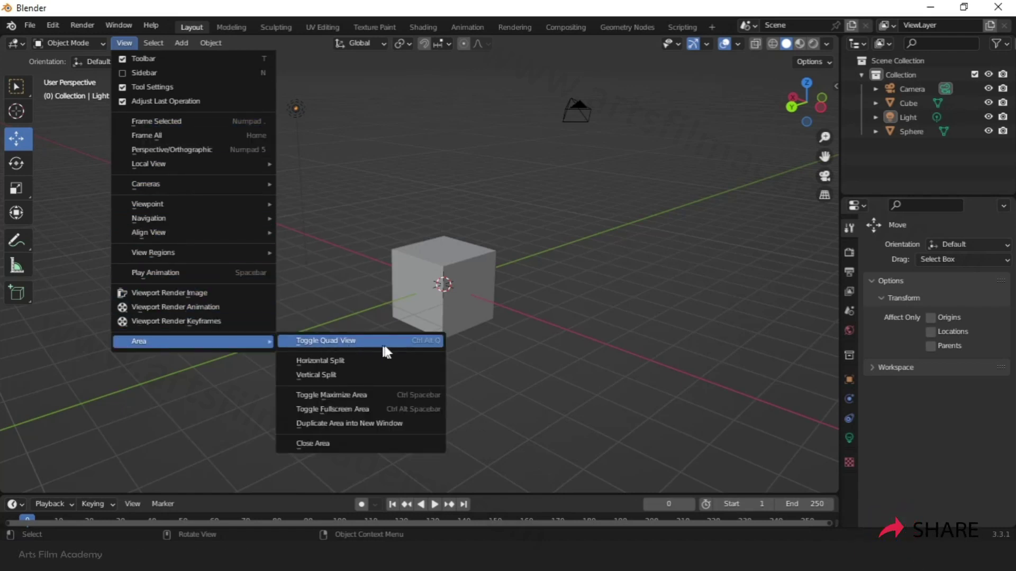
{"action": "left_click", "coordinate": [351, 342]}
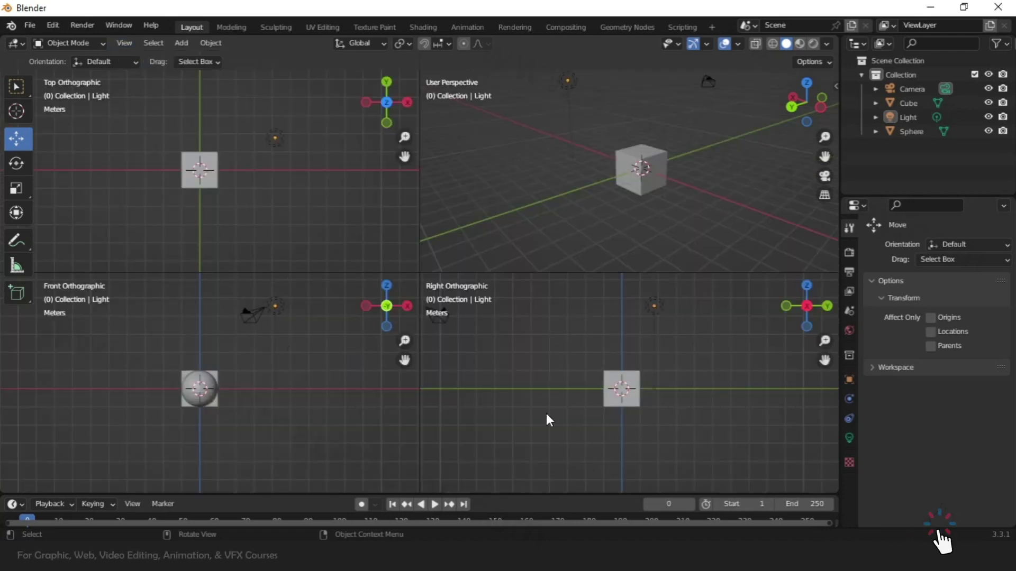
{"action": "scroll", "coordinate": [538, 199], "scroll_direction": "down", "scroll_amount": 3}
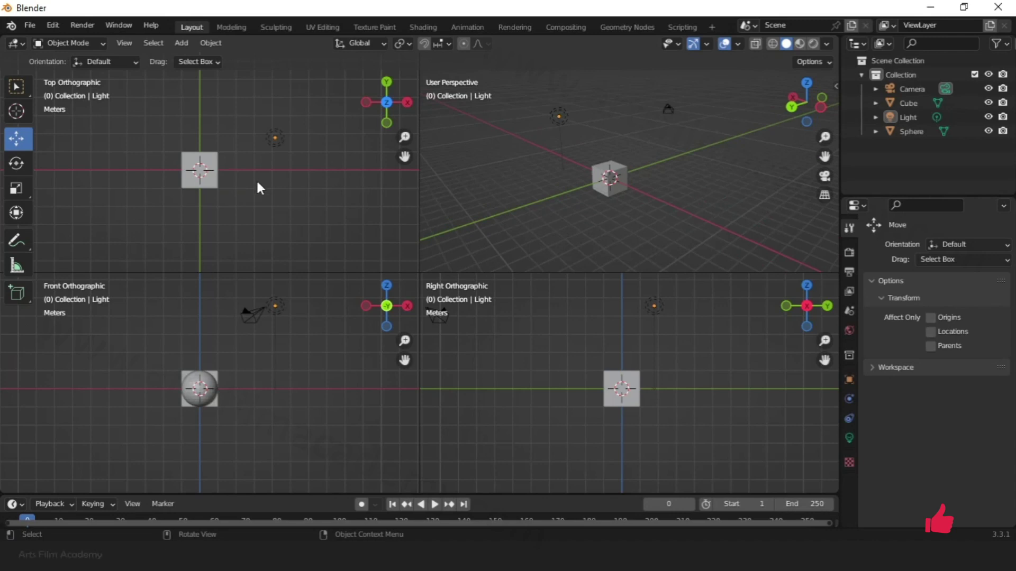
{"action": "left_click", "coordinate": [132, 45]}
{"action": "mouse_move", "coordinate": [157, 353]}
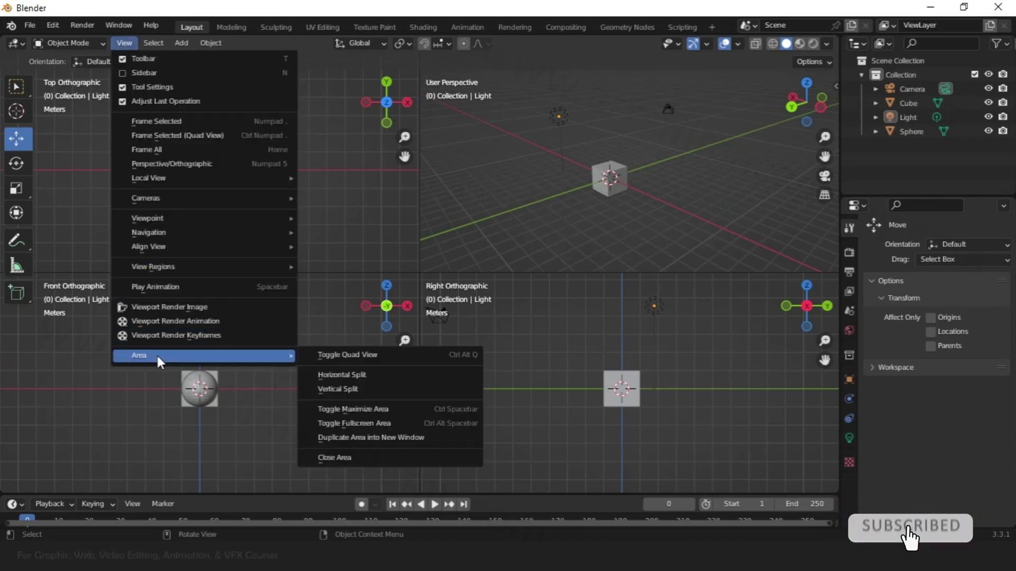
{"action": "left_click", "coordinate": [375, 354]}
Look at the scene from the front, back, right, left, top and bottom orthographic views, and return to a perspective view
{"action": "middle_click_drag", "start_coordinate": [421, 374], "coordinate": [481, 372]}
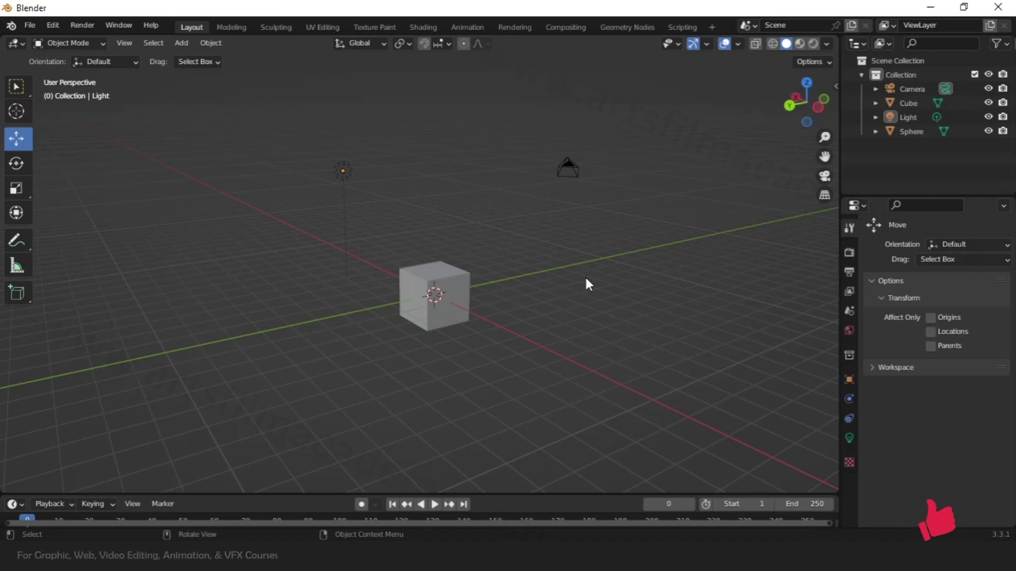
{"action": "key", "text": "KP_1"}
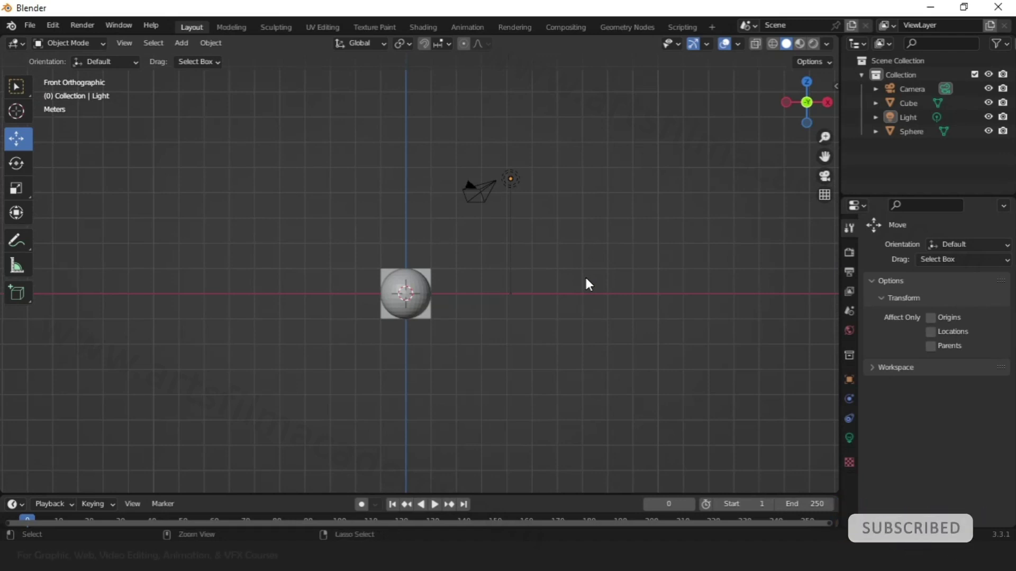
{"action": "key", "text": "ctrl+KP_1"}
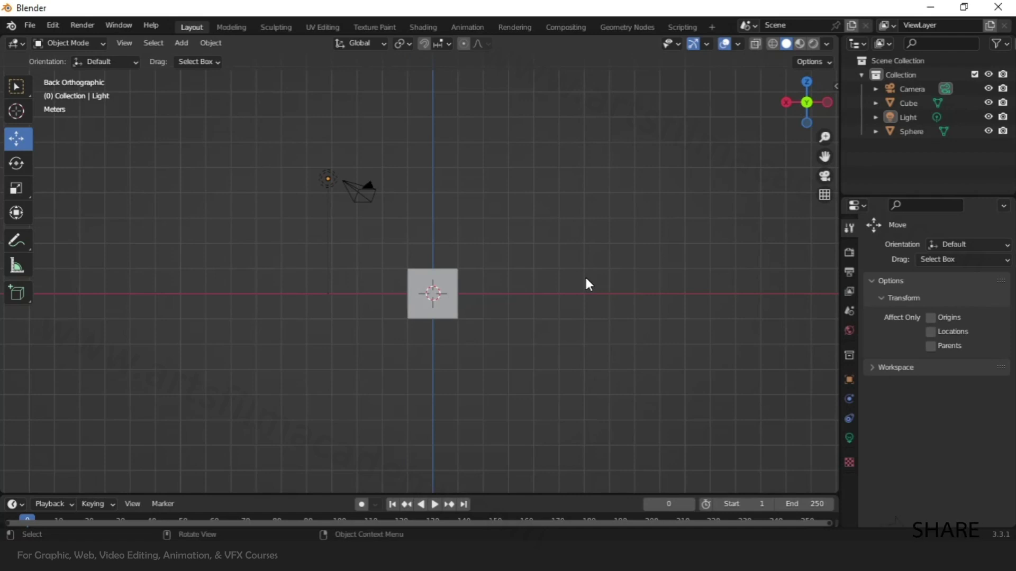
{"action": "key", "text": "KP_3"}
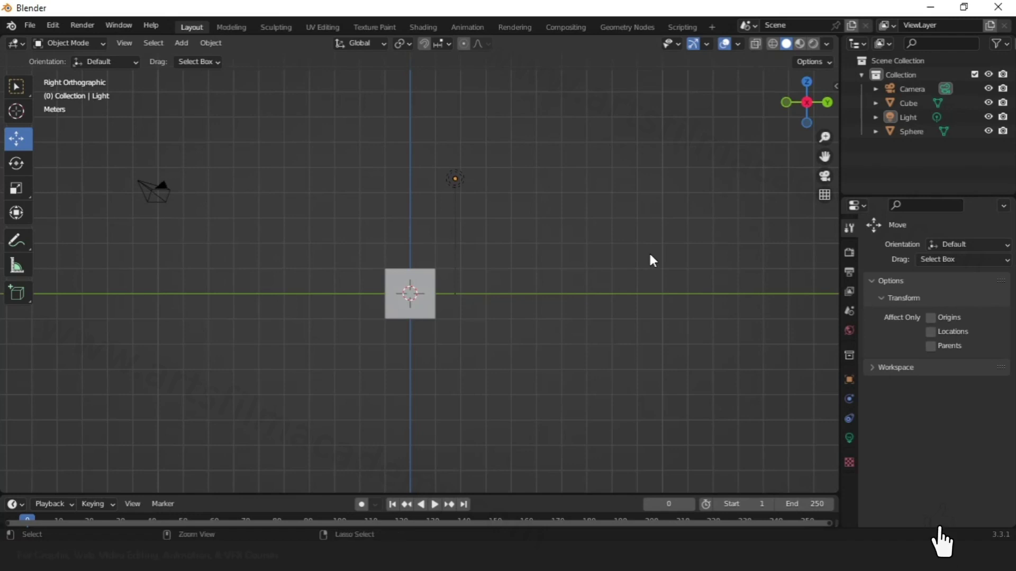
{"action": "key", "text": "ctrl+KP_3"}
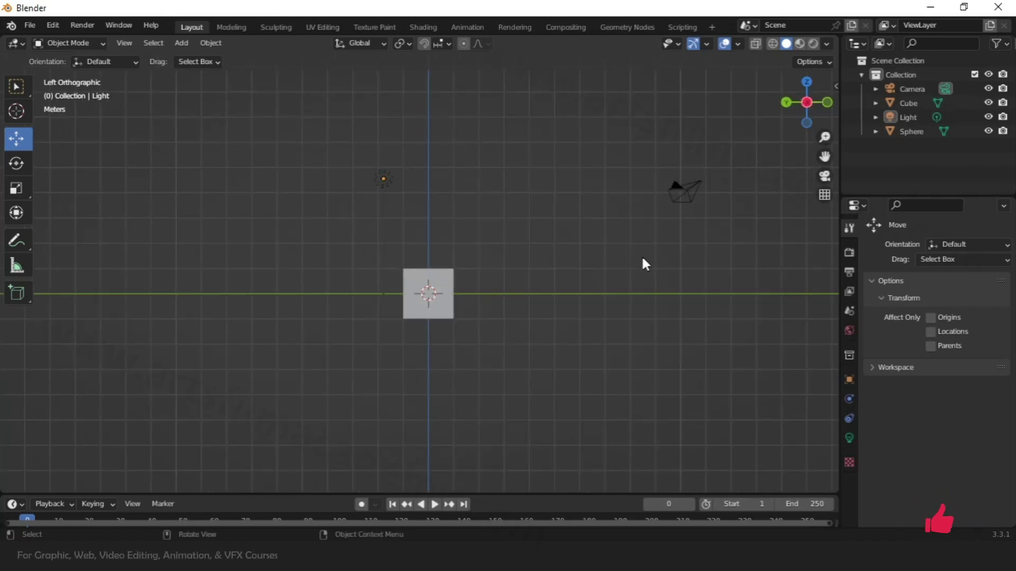
{"action": "key", "text": "KP_7"}
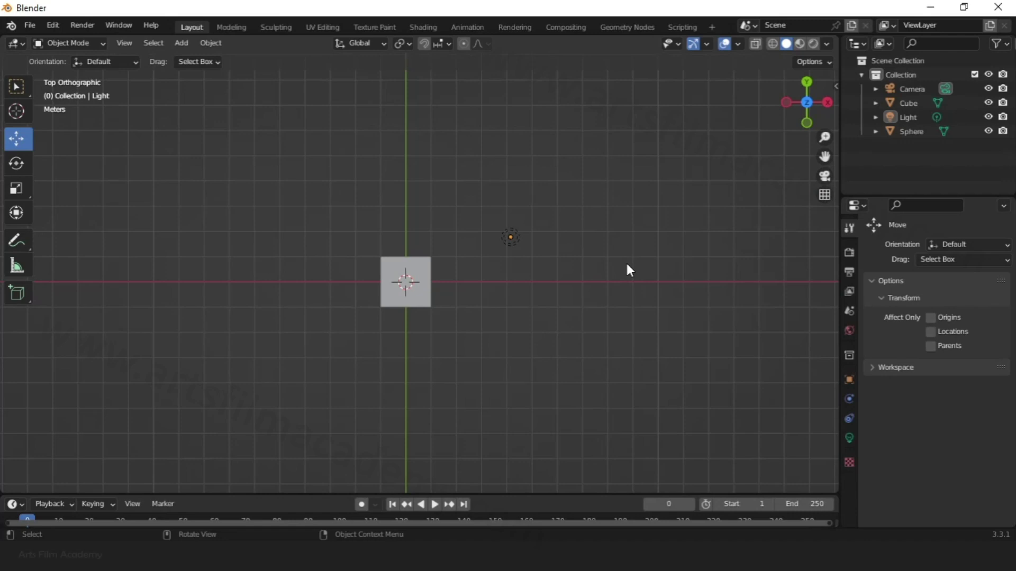
{"action": "key", "text": "ctrl+KP_7"}
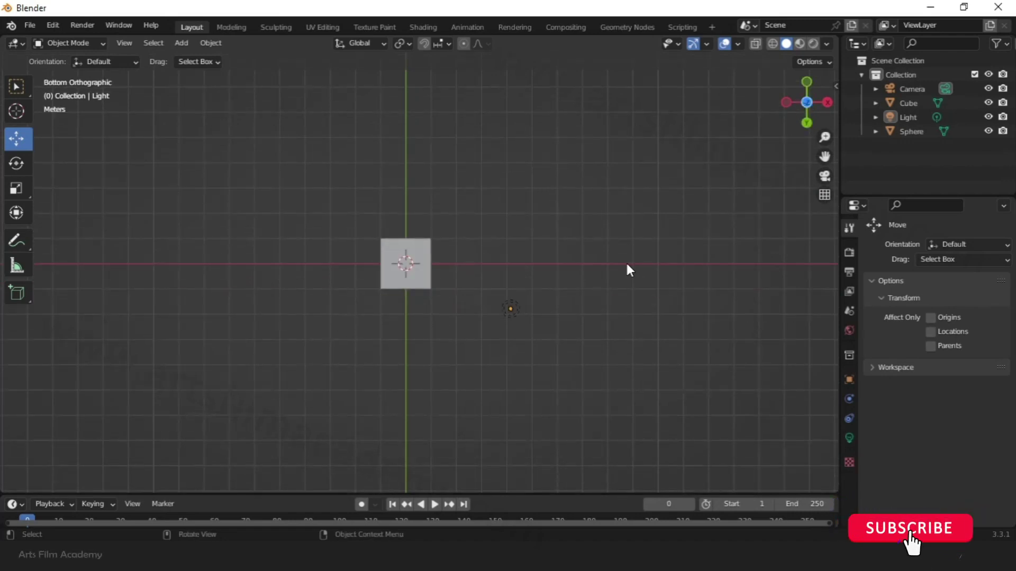
{"action": "middle_click_drag", "start_coordinate": [627, 265], "coordinate": [624, 338]}
{"action": "scroll", "coordinate": [374, 188], "scroll_direction": "up", "scroll_amount": 4}
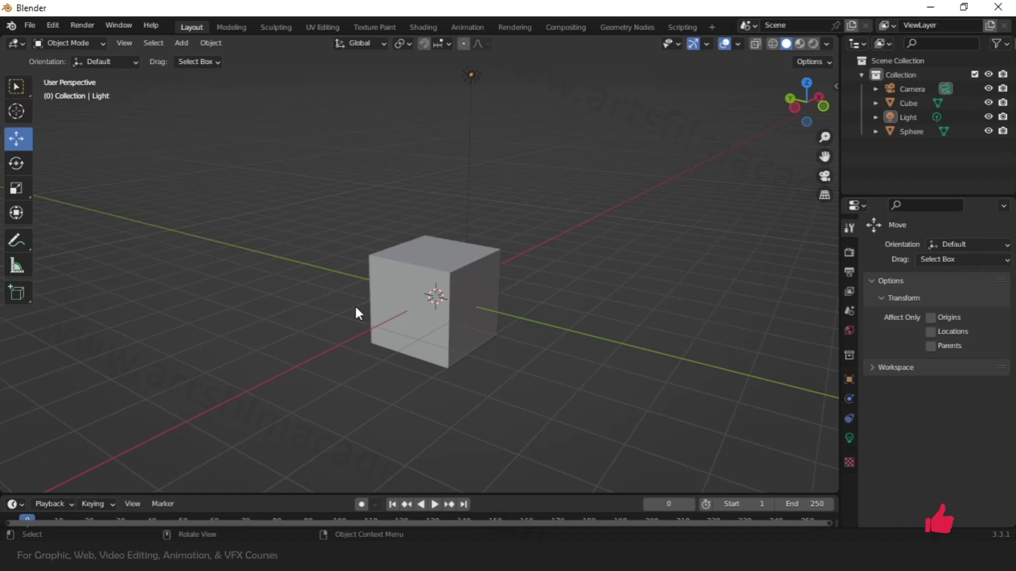
{"action": "middle_click_drag", "start_coordinate": [390, 324], "coordinate": [535, 396]}
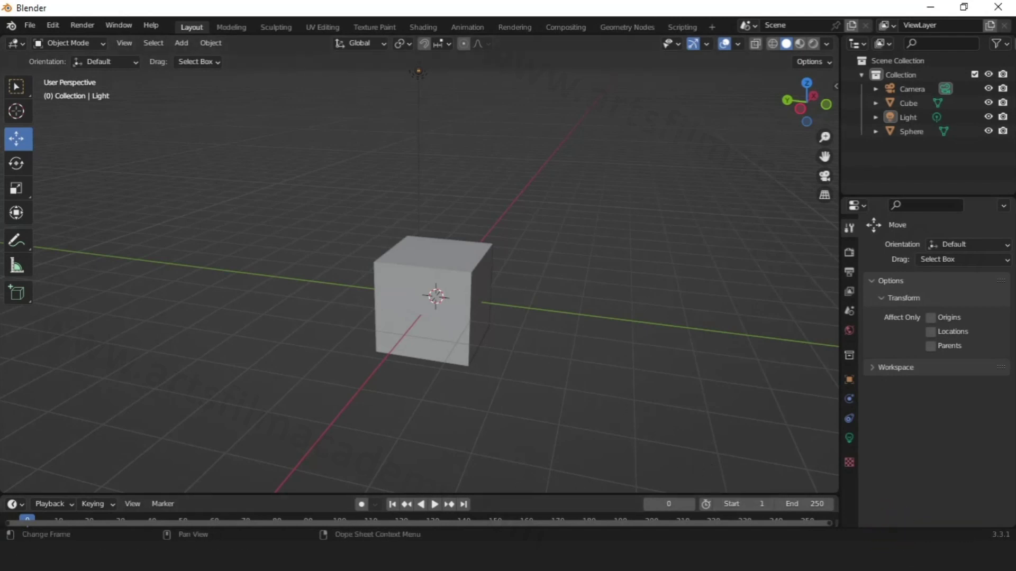
Exit the background utility running in the system tray
{"action": "left_click", "coordinate": [818, 550]}
{"action": "right_click", "coordinate": [787, 528]}
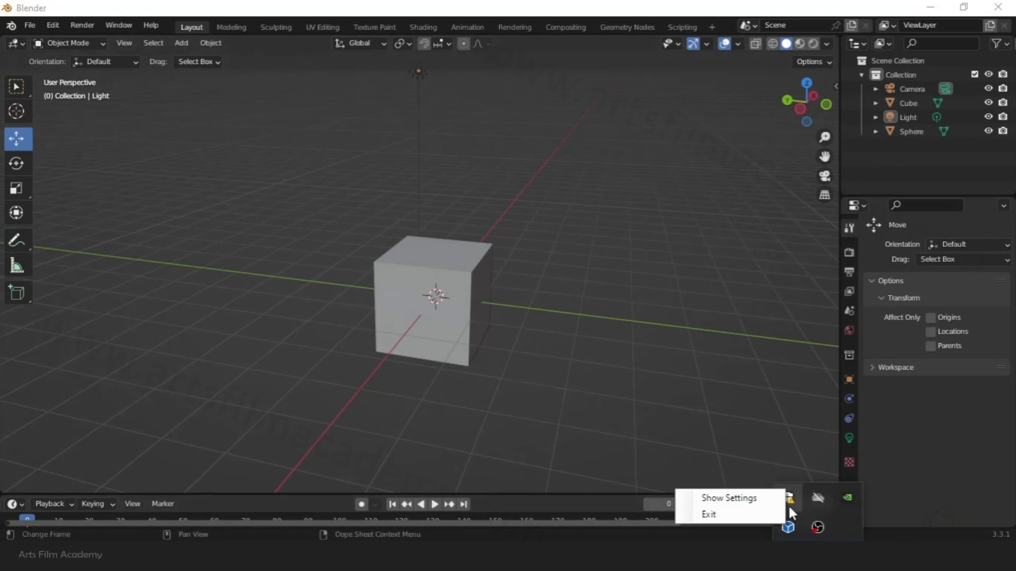
{"action": "left_click", "coordinate": [724, 514]}
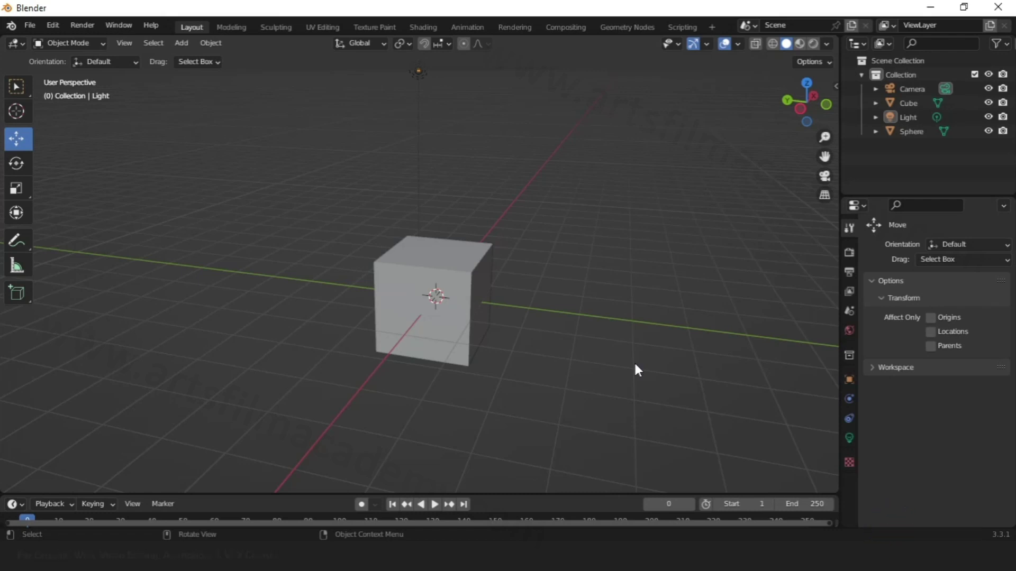
Use the View pie to look at the scene from the front and from the top
{"action": "key", "text": "grave"}
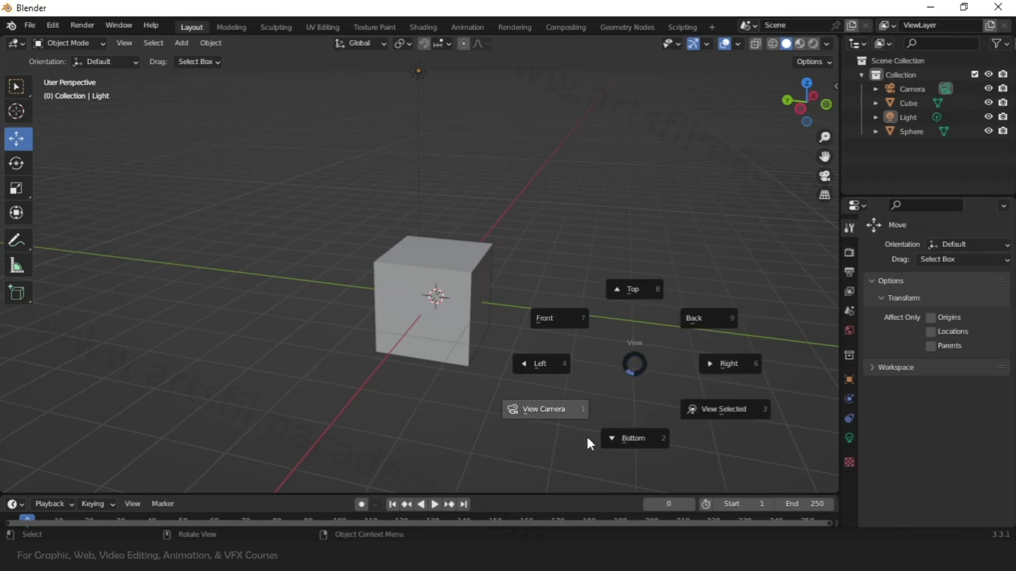
{"action": "left_click", "coordinate": [558, 318]}
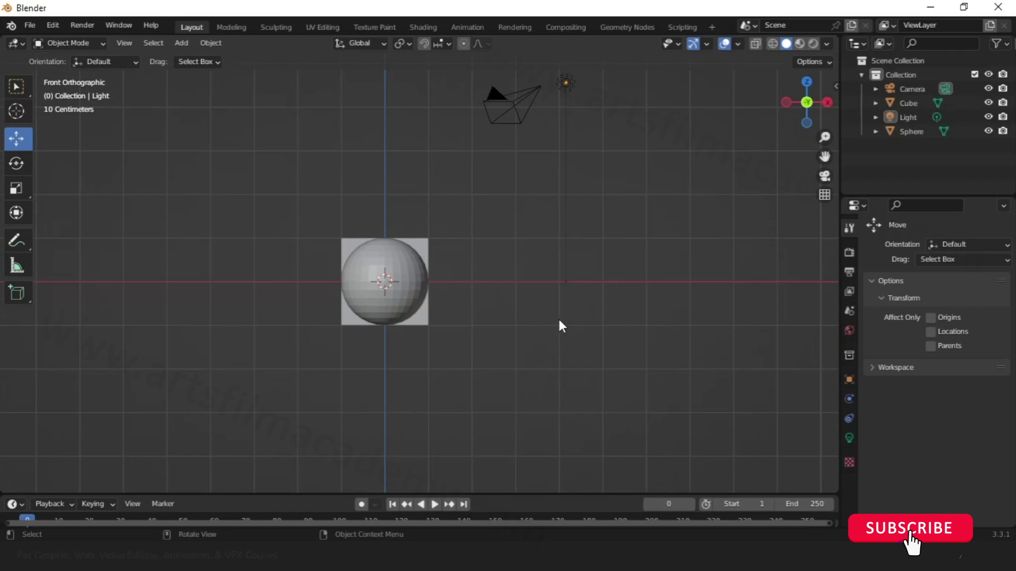
{"action": "key", "text": "grave"}
{"action": "left_click", "coordinate": [574, 241]}
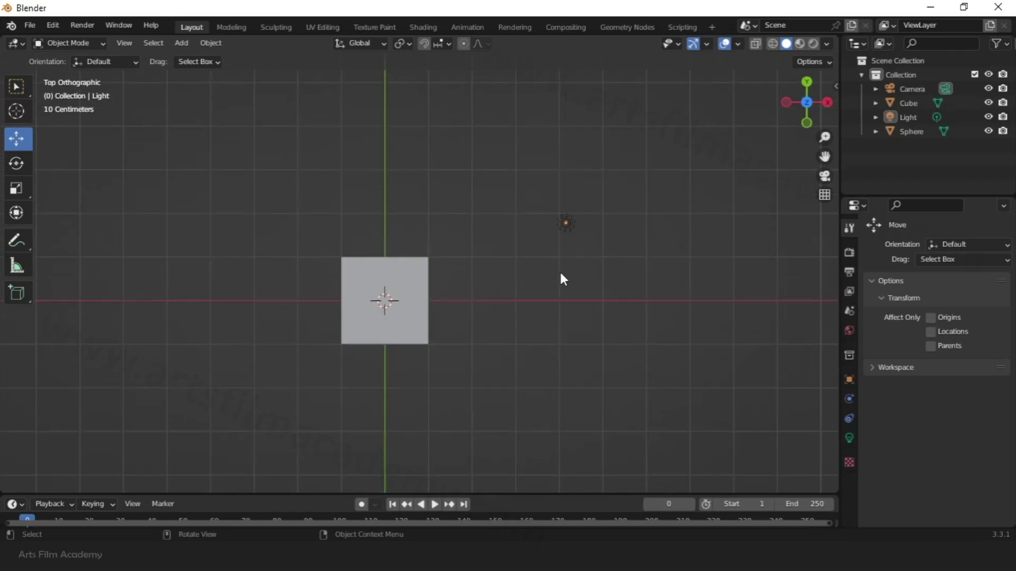
Widen the 3D viewport slightly and split it vertically into a narrower and a wider area
{"action": "middle_click_drag", "start_coordinate": [560, 279], "coordinate": [315, 191]}
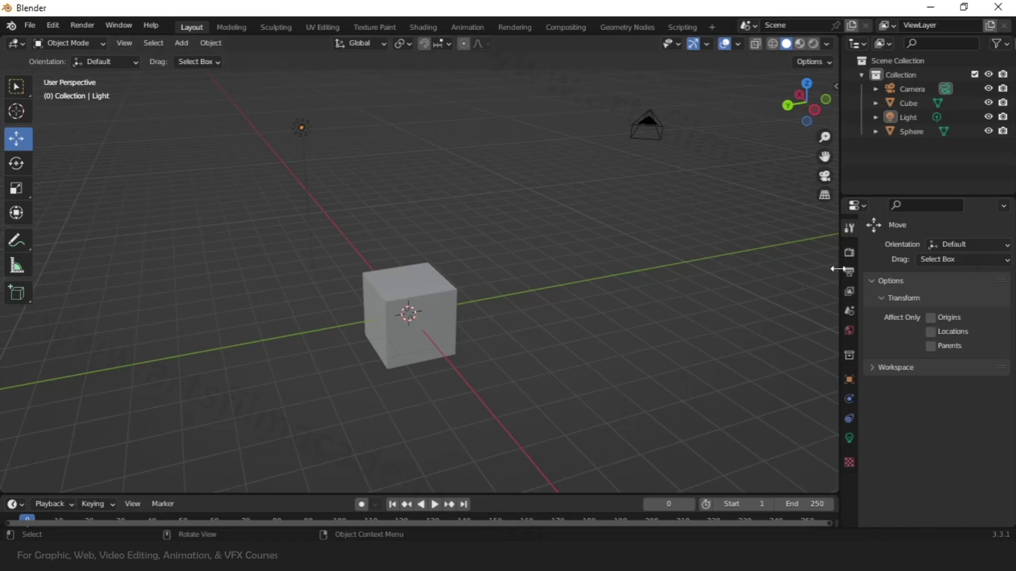
{"action": "left_click_drag", "start_coordinate": [838, 269], "coordinate": [850, 302]}
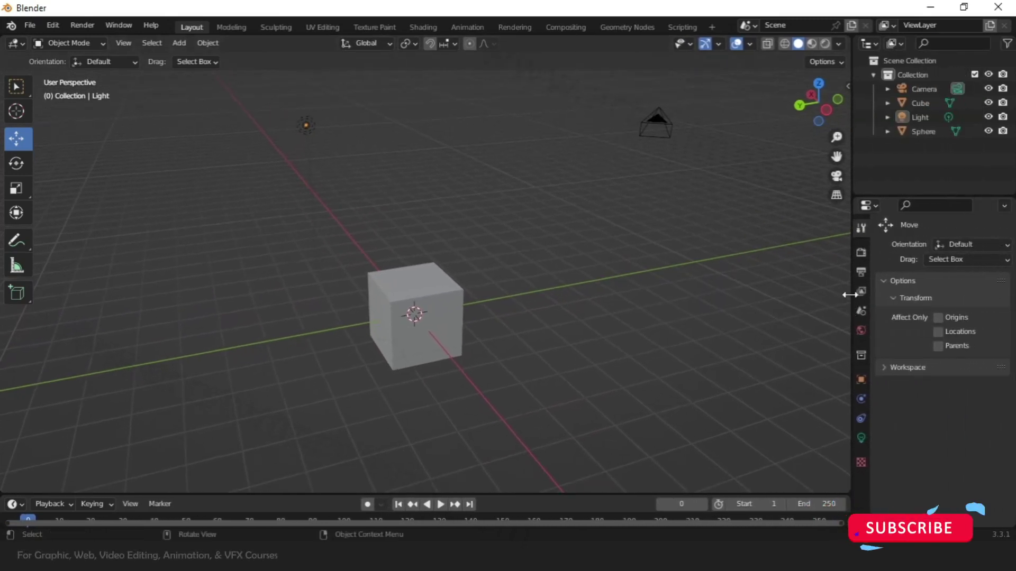
{"action": "right_click", "coordinate": [849, 295]}
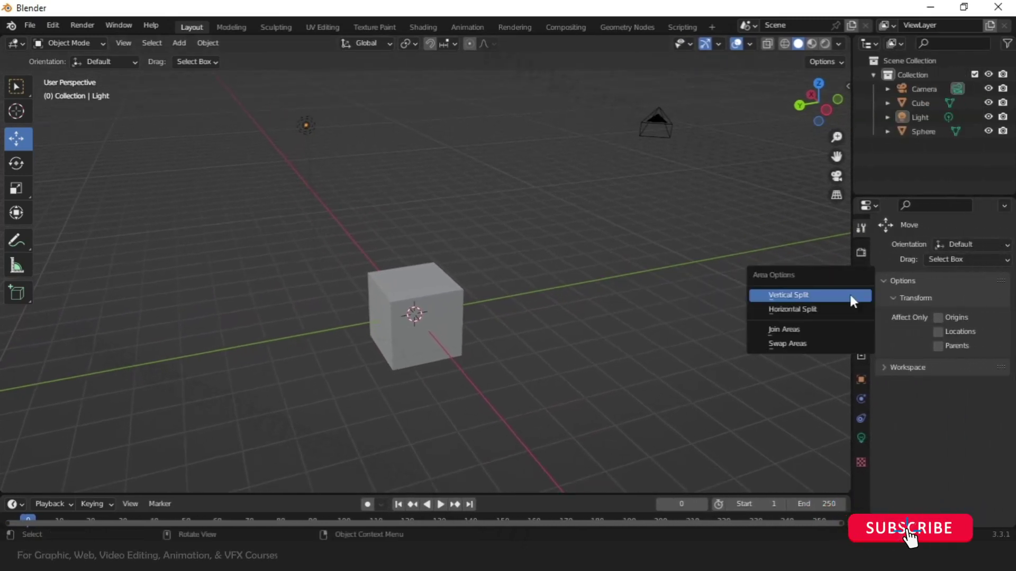
{"action": "left_click", "coordinate": [817, 294]}
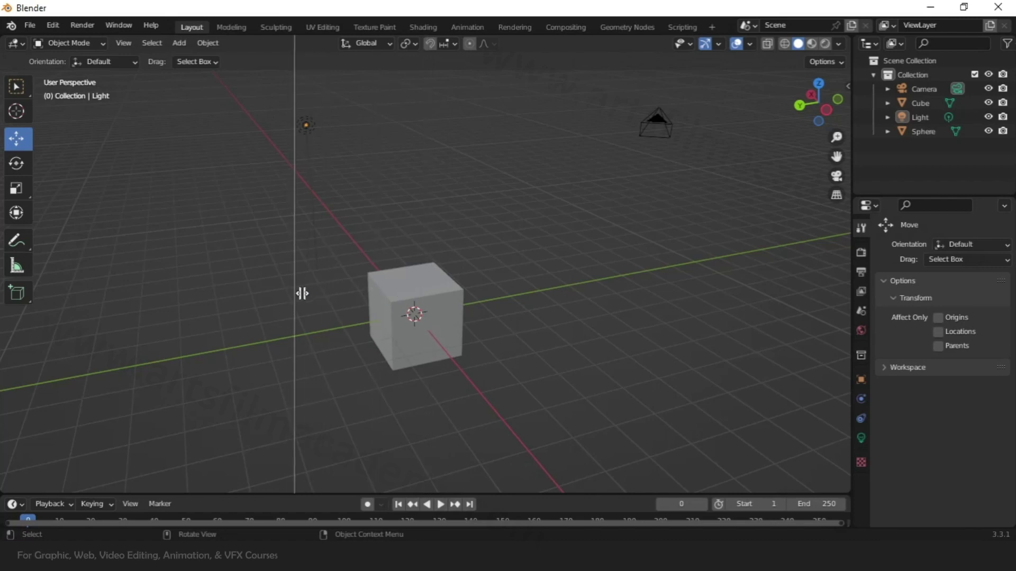
{"action": "left_click", "coordinate": [306, 294]}
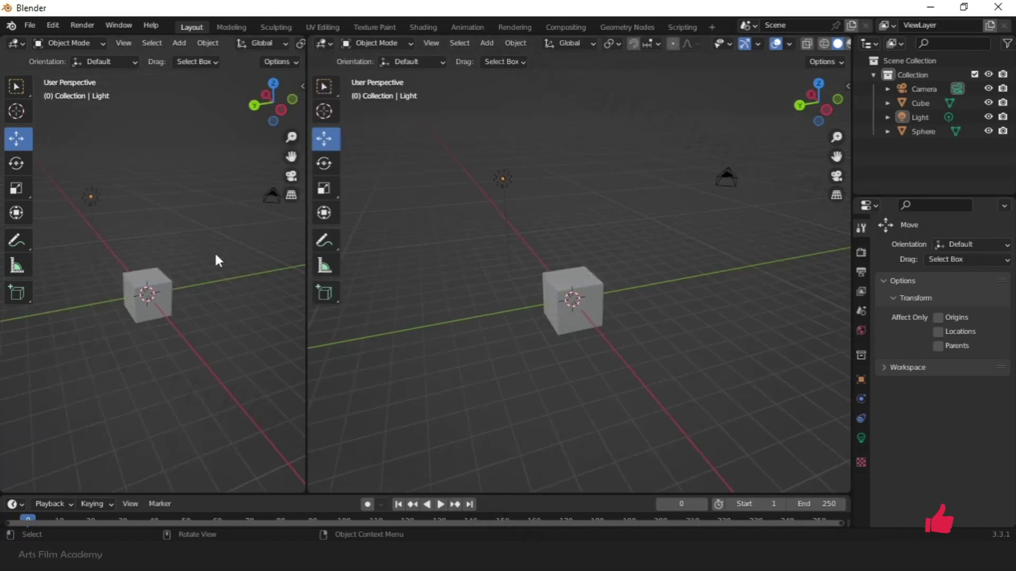
Split the narrower viewport horizontally into two stacked areas
{"action": "right_click", "coordinate": [306, 317]}
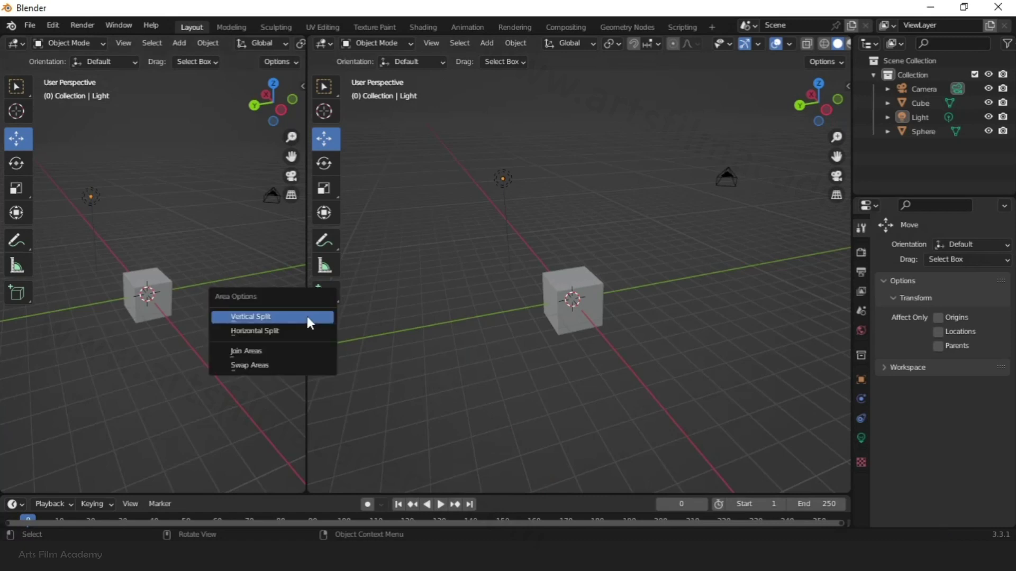
{"action": "left_click", "coordinate": [299, 333]}
{"action": "left_click", "coordinate": [277, 290]}
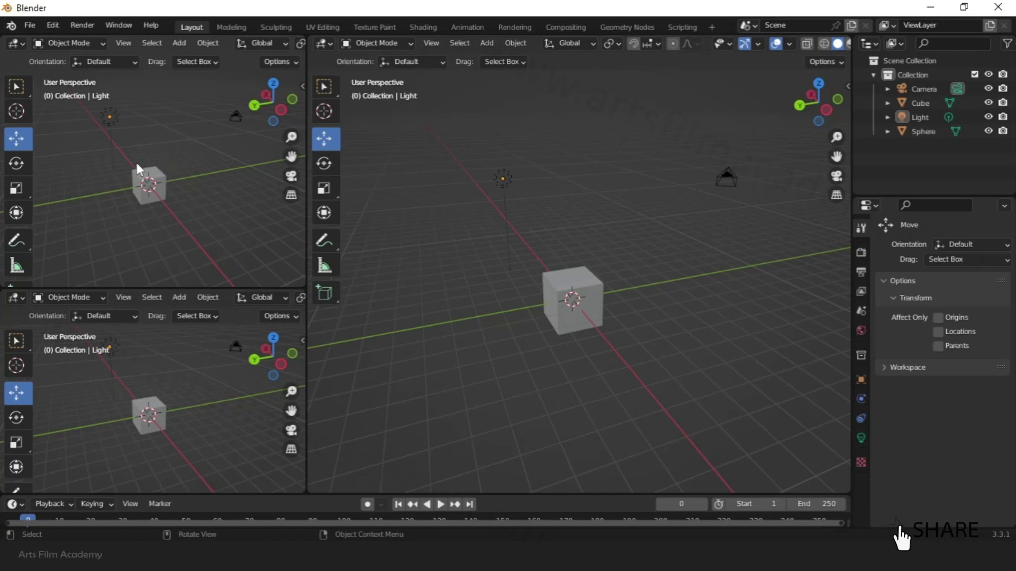
Set the upper small viewport to top view and the lower one to left view, with the toolbar hidden in both
{"action": "left_click", "coordinate": [272, 82]}
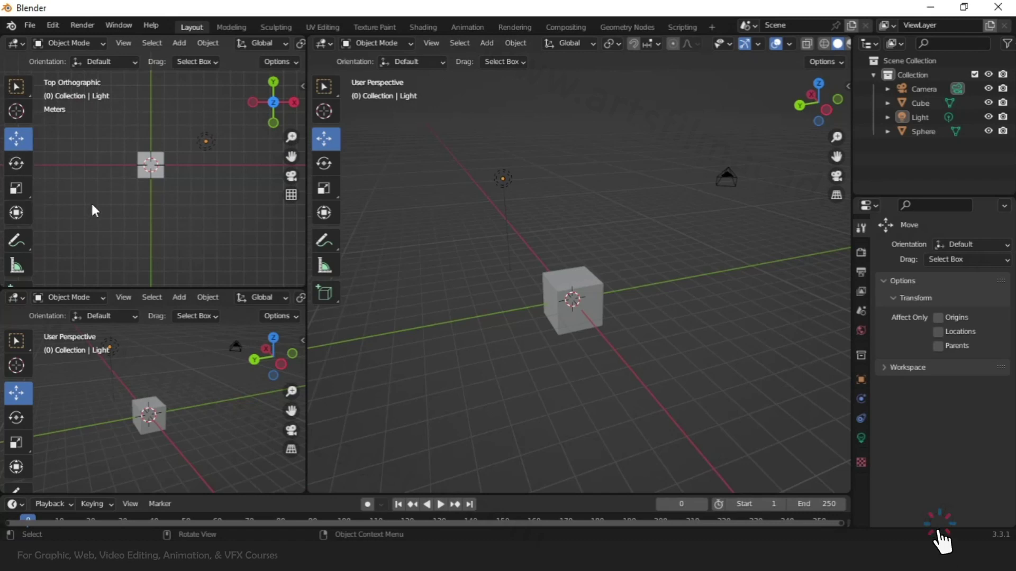
{"action": "key", "text": "t"}
{"action": "key", "text": "t"}
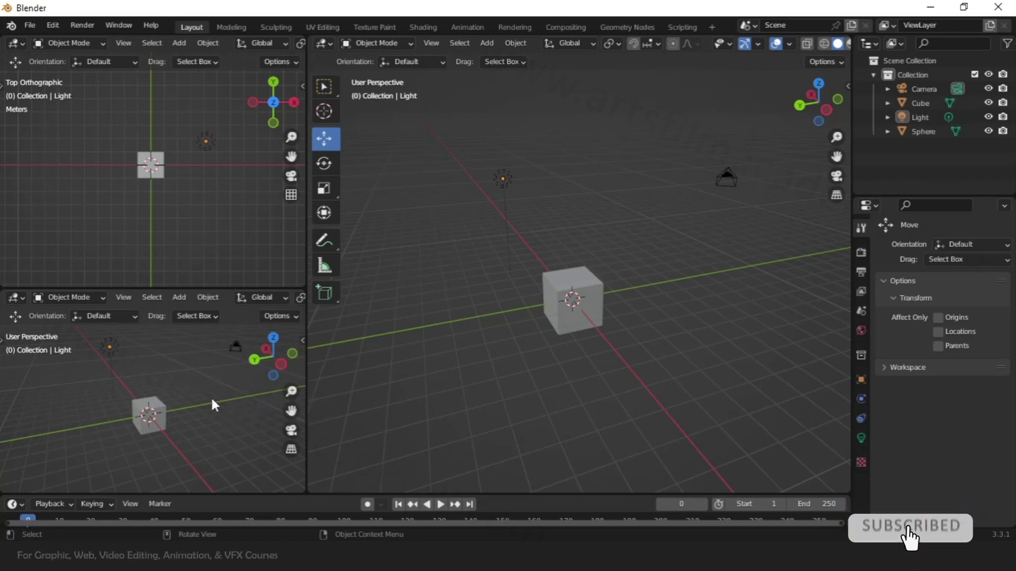
{"action": "key", "text": "KP_3"}
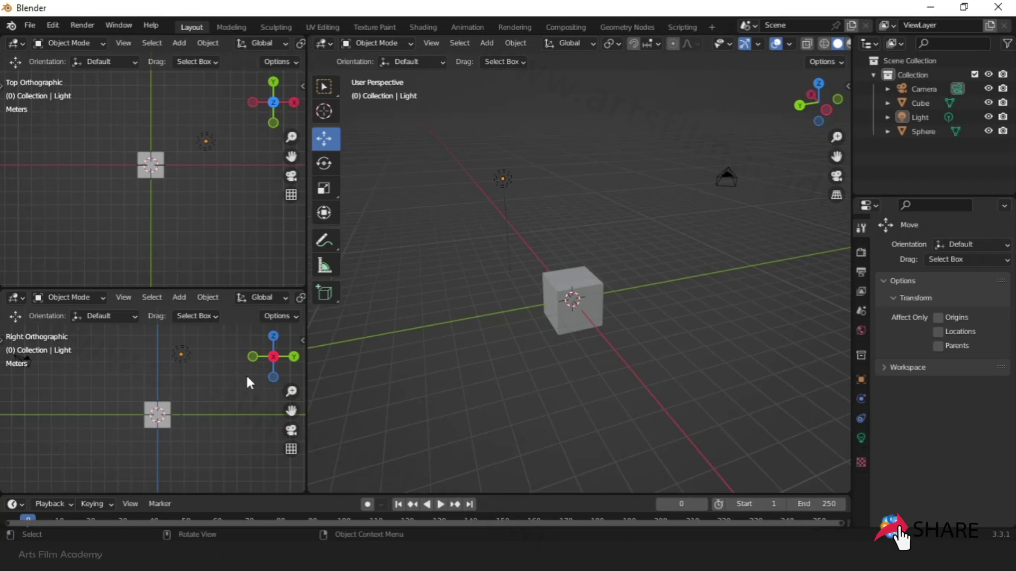
{"action": "key", "text": "ctrl+KP_3"}
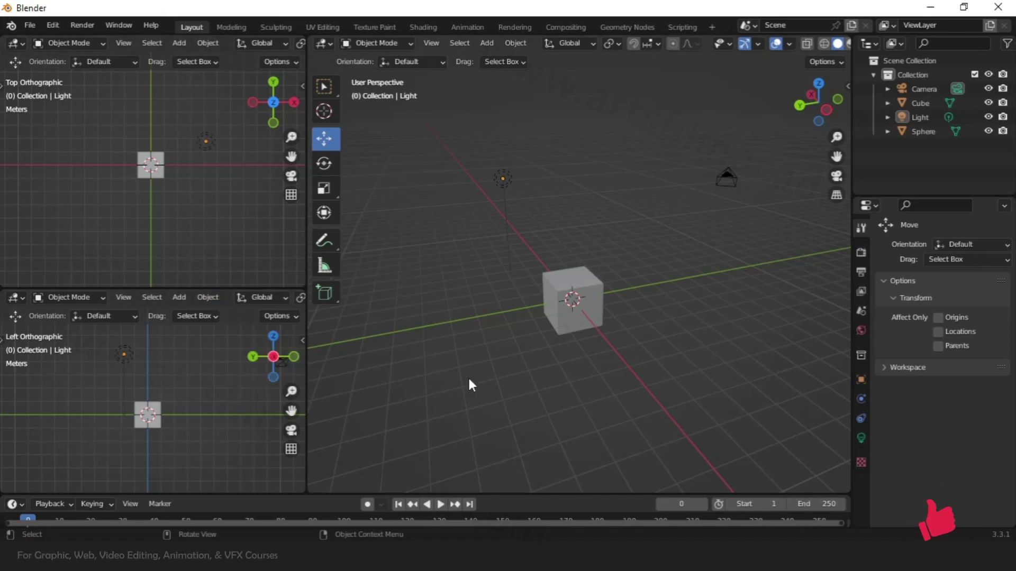
Look at the cube more closely in each of the three viewports, adjusting their zoom
{"action": "middle_click_drag", "start_coordinate": [468, 376], "coordinate": [484, 430]}
{"action": "scroll", "coordinate": [357, 372], "scroll_direction": "up", "scroll_amount": 3}
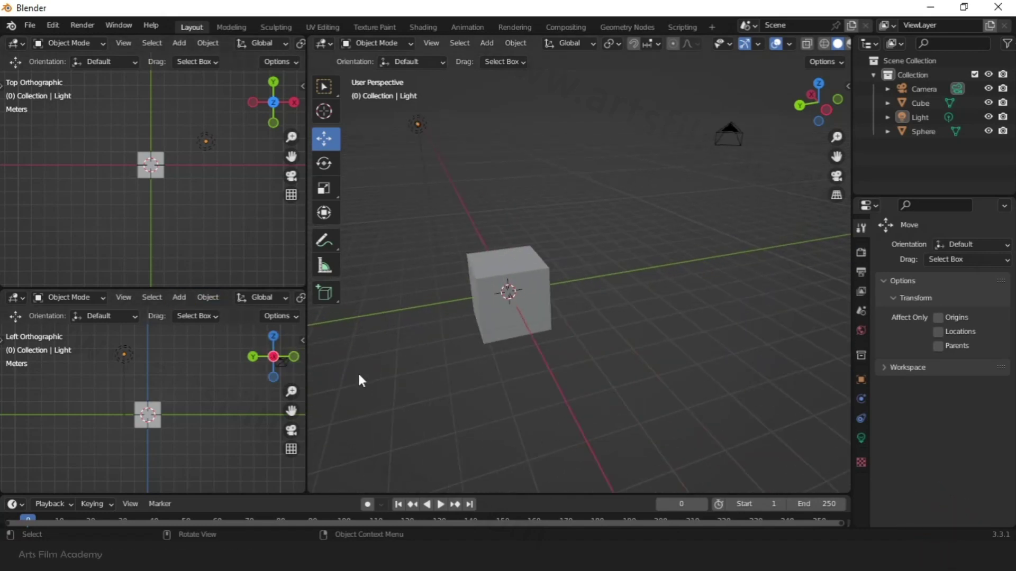
{"action": "scroll", "coordinate": [91, 154], "scroll_direction": "up", "scroll_amount": 2}
{"action": "scroll", "coordinate": [194, 181], "scroll_direction": "up", "scroll_amount": 1}
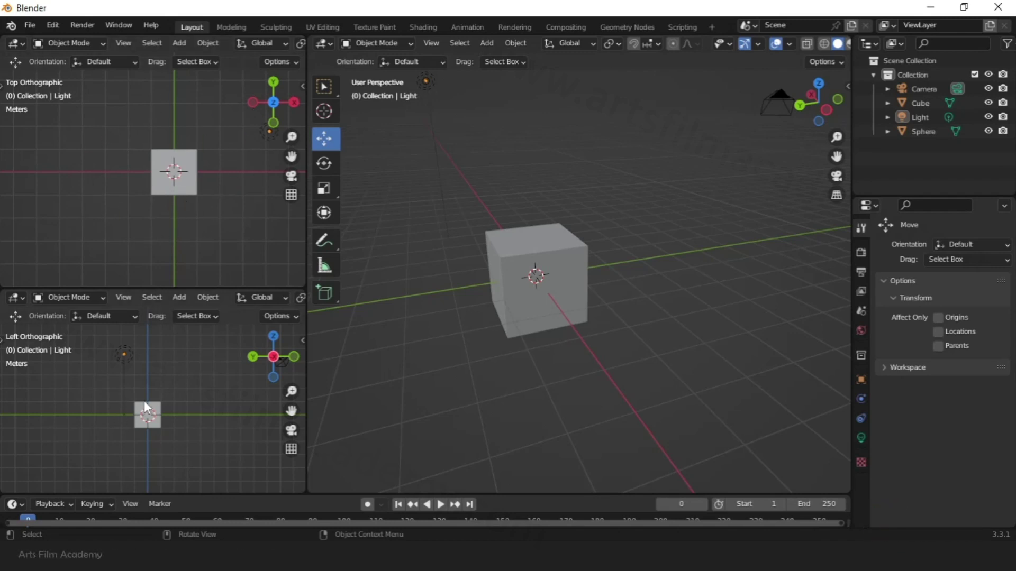
{"action": "scroll", "coordinate": [145, 437], "scroll_direction": "up", "scroll_amount": 3}
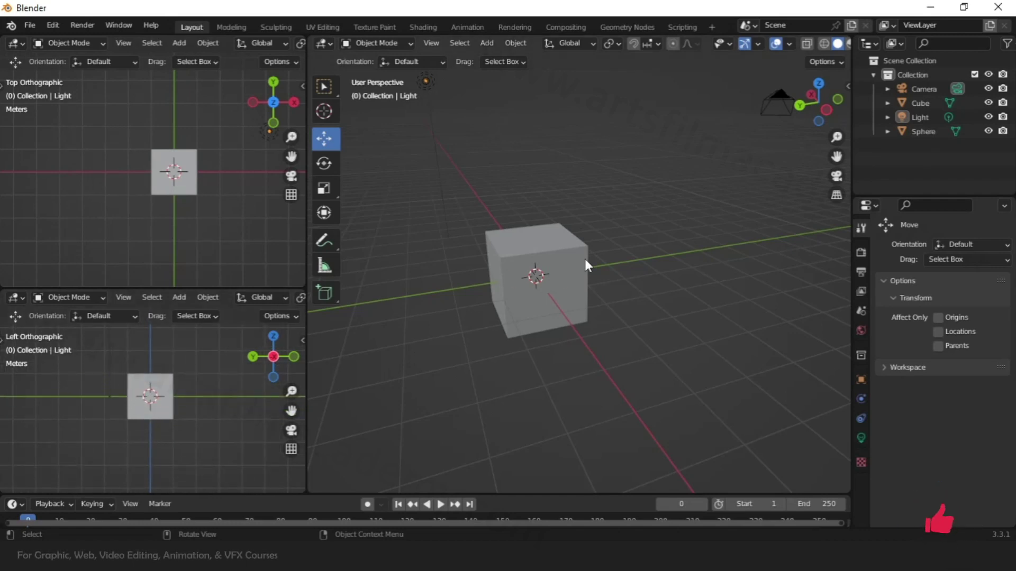
{"action": "scroll", "coordinate": [709, 347], "scroll_direction": "down", "scroll_amount": 4}
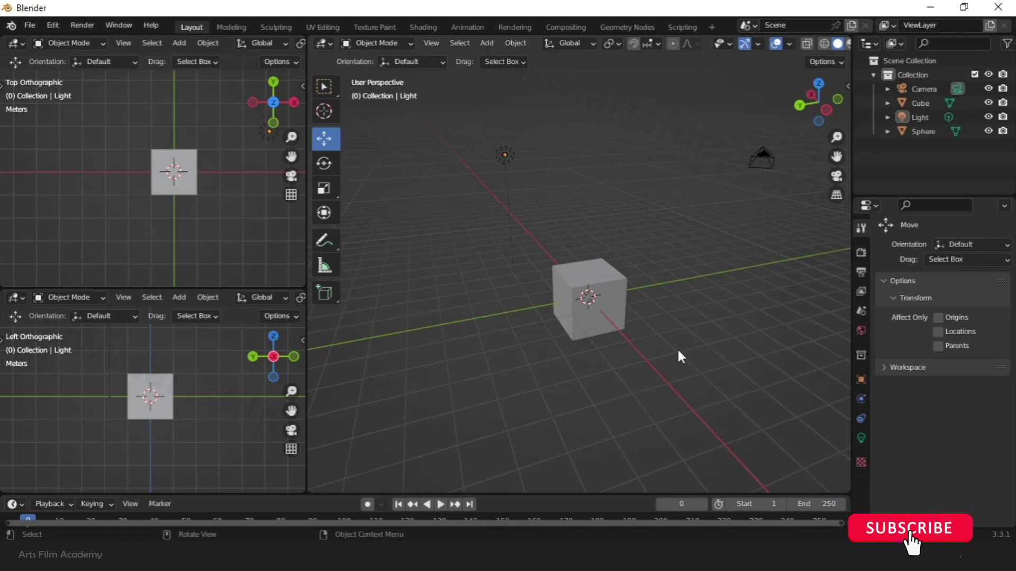
Join the three viewports back into a single area, keeping the left orthographic view
{"action": "right_click", "coordinate": [239, 289]}
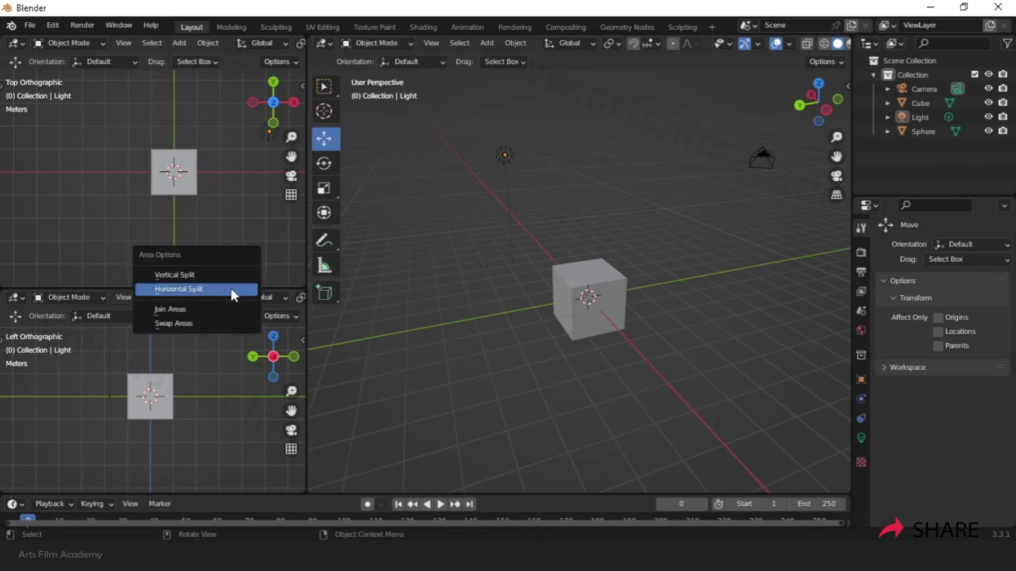
{"action": "left_click", "coordinate": [193, 322]}
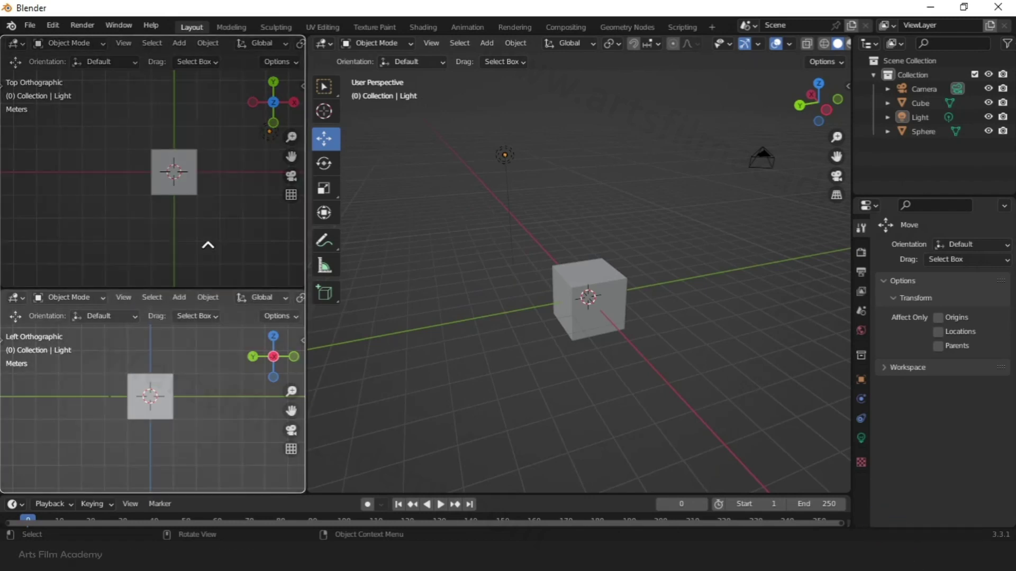
{"action": "left_click", "coordinate": [208, 245]}
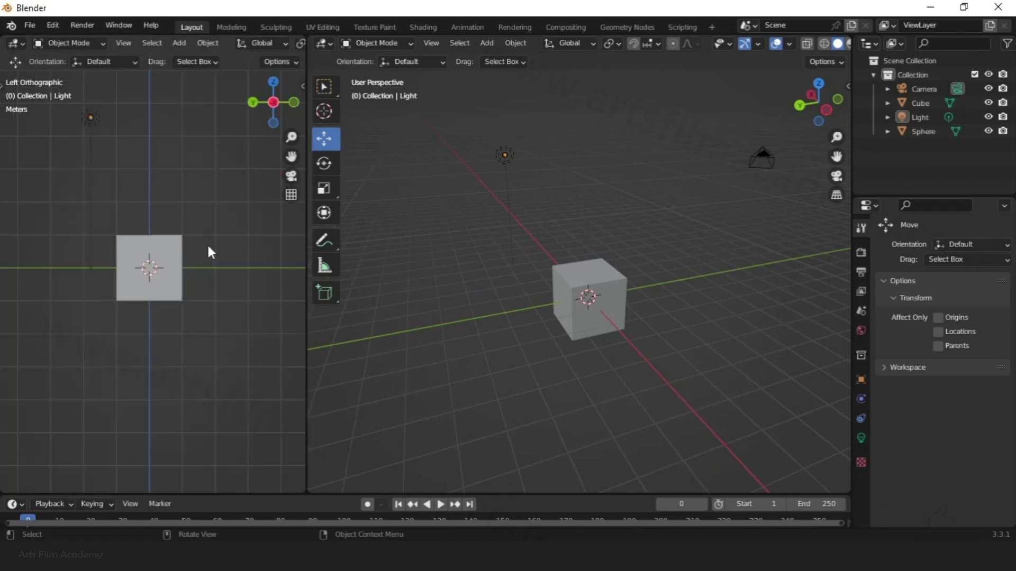
{"action": "right_click", "coordinate": [306, 357]}
{"action": "left_click", "coordinate": [293, 352]}
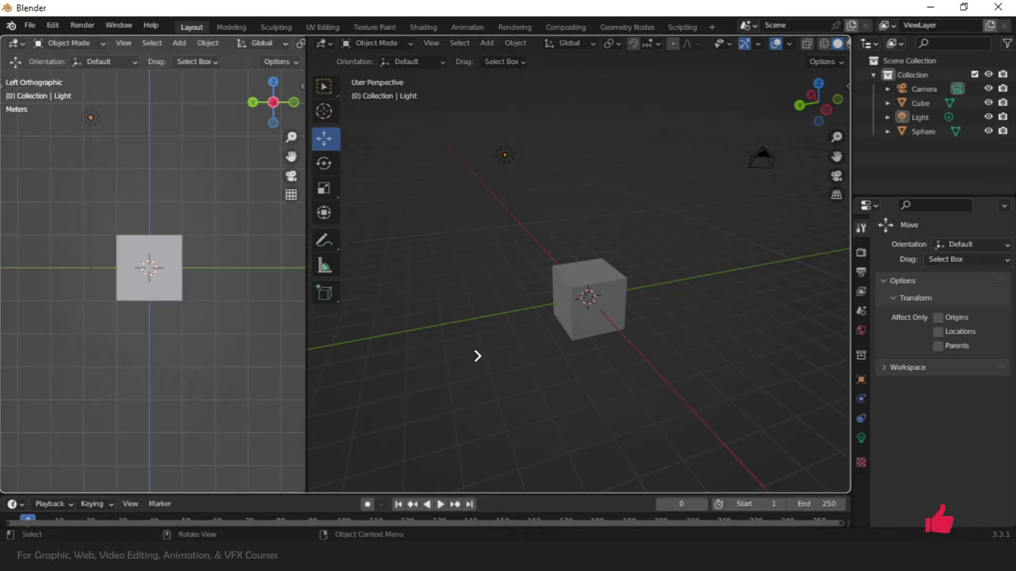
{"action": "left_click", "coordinate": [490, 373]}
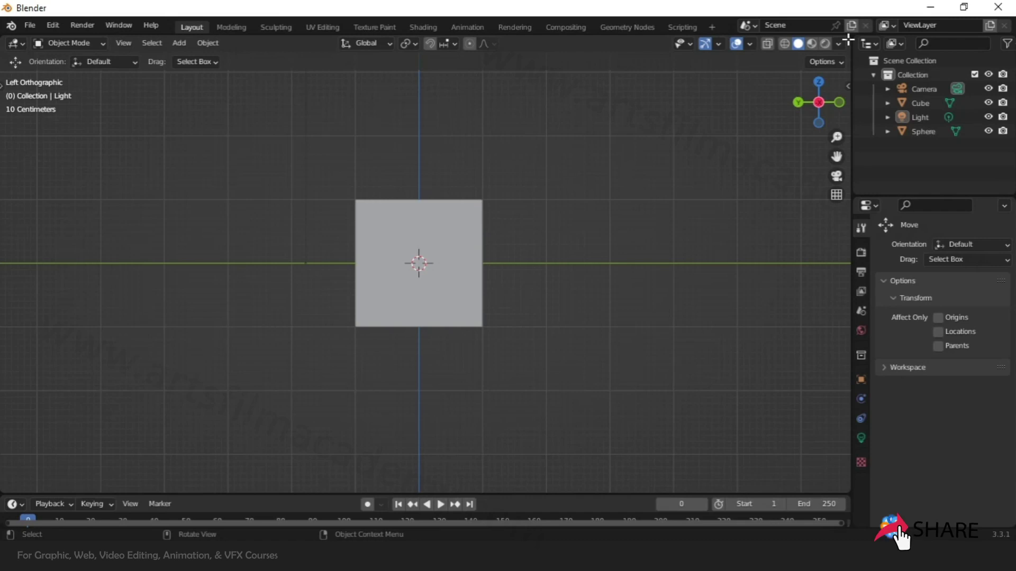
Split the viewport into two stacked areas from its corner, leaving them unjoined
{"action": "left_click_drag", "start_coordinate": [848, 40], "coordinate": [566, 303]}
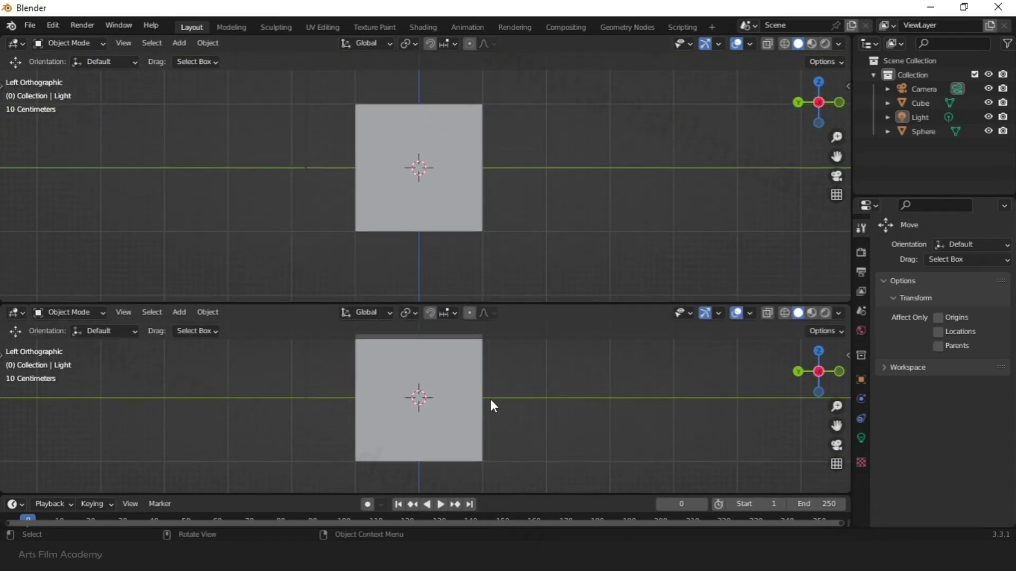
{"action": "right_click", "coordinate": [519, 304]}
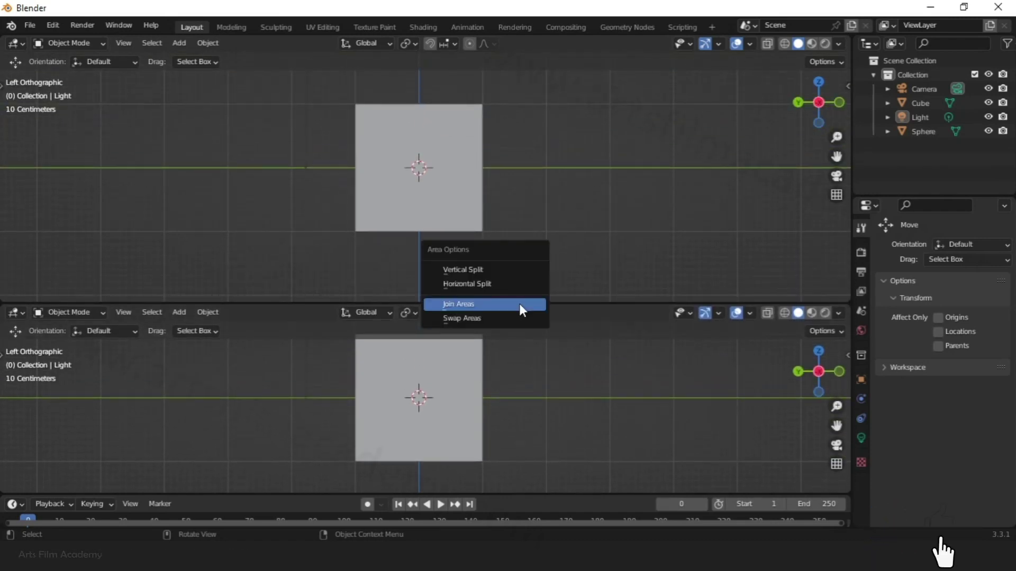
{"action": "left_click", "coordinate": [480, 303]}
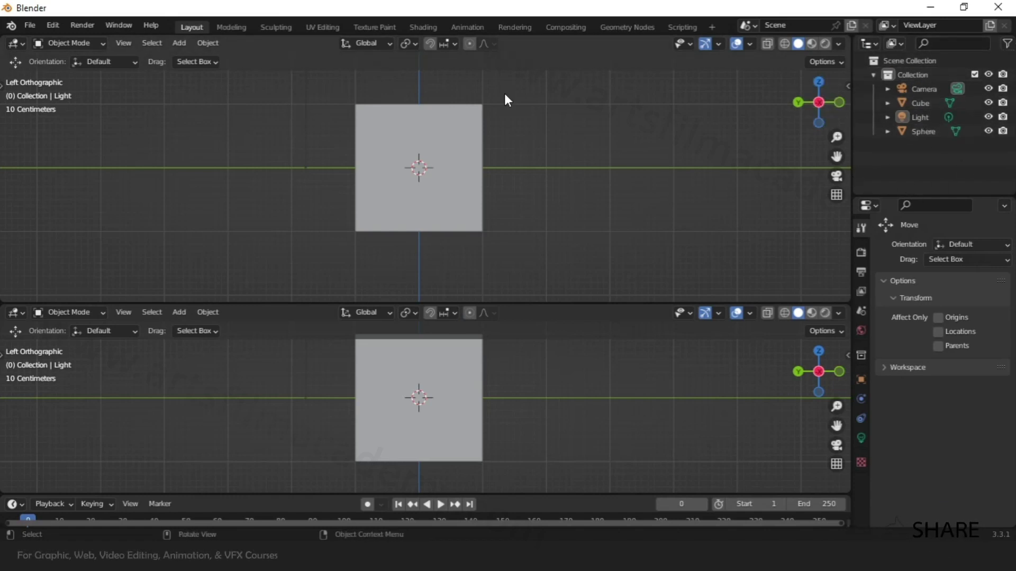
Switch the upper area to the UV Editor and after that to the Dope Sheet
{"action": "left_click", "coordinate": [14, 43]}
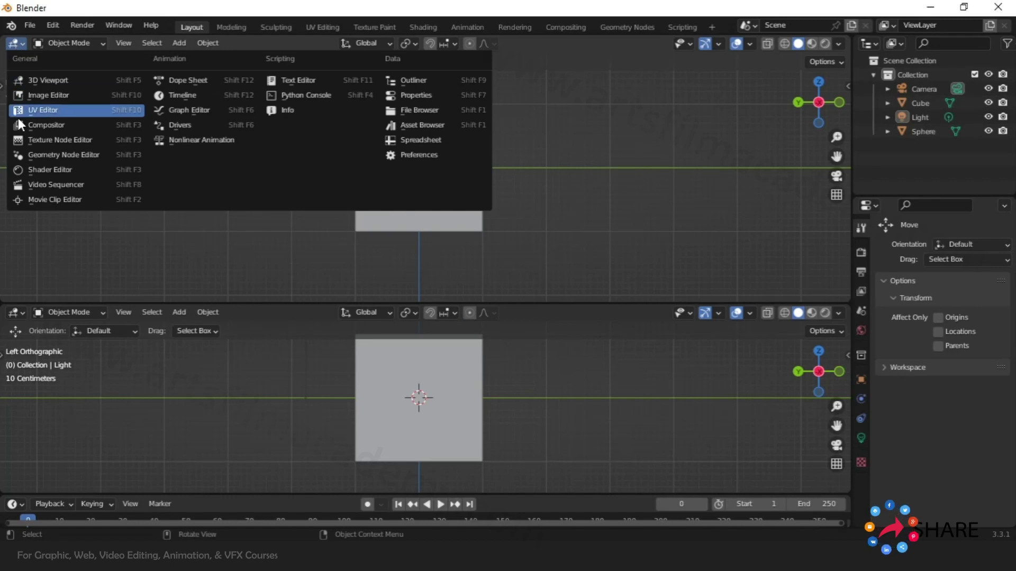
{"action": "left_click", "coordinate": [47, 114]}
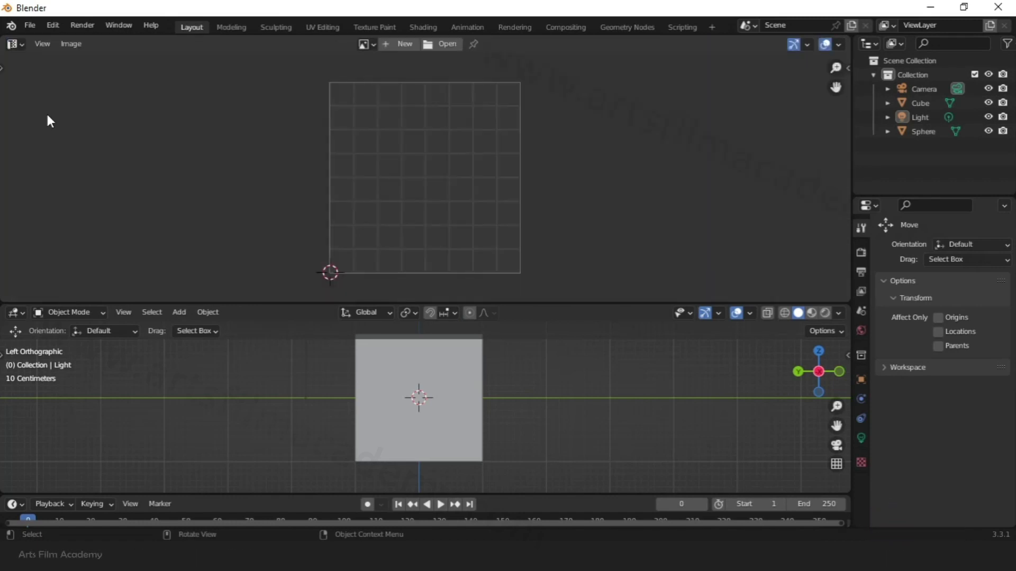
{"action": "left_click", "coordinate": [20, 42]}
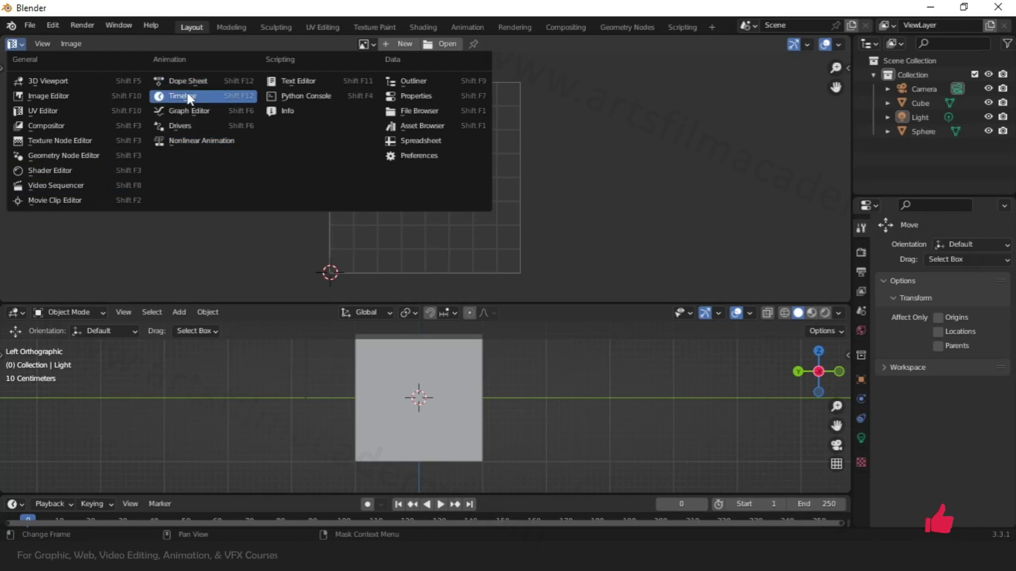
{"action": "left_click", "coordinate": [214, 79]}
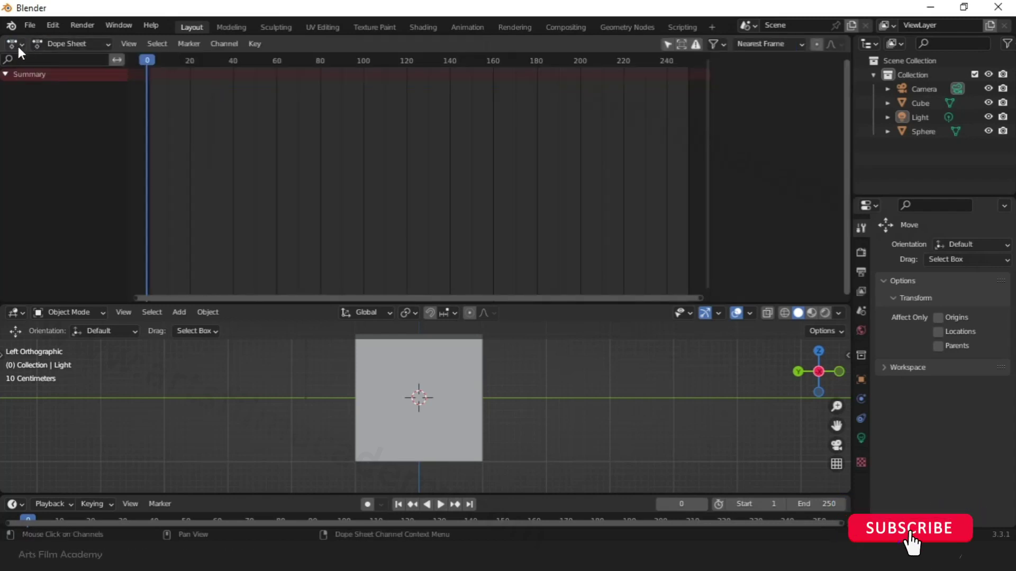
Look through the Sculpting, Shading, Animation, Compositing and Geometry Nodes workspaces and return to Layout
{"action": "left_click", "coordinate": [288, 27]}
{"action": "left_click", "coordinate": [418, 27]}
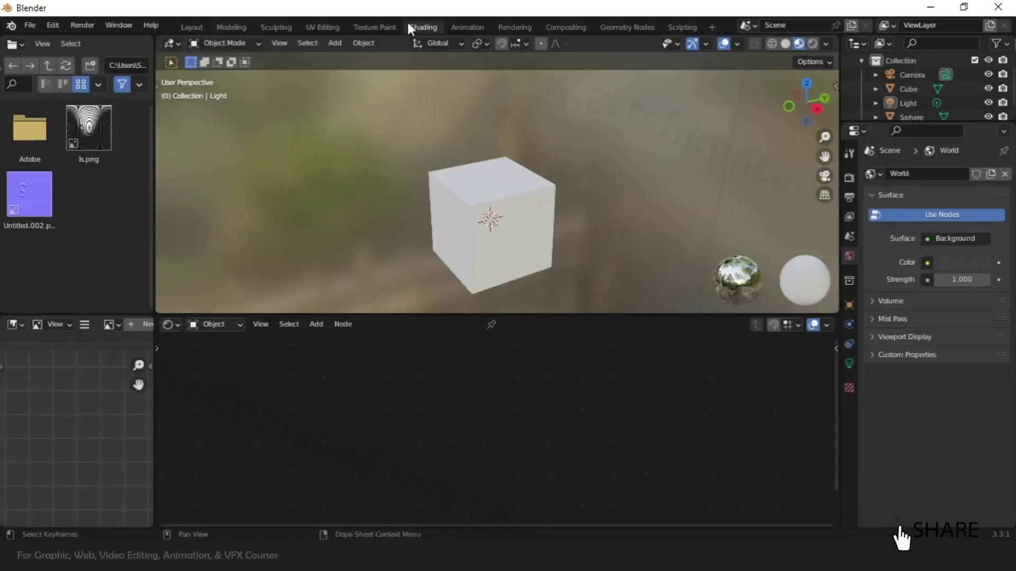
{"action": "left_click", "coordinate": [468, 27]}
{"action": "left_click", "coordinate": [550, 27]}
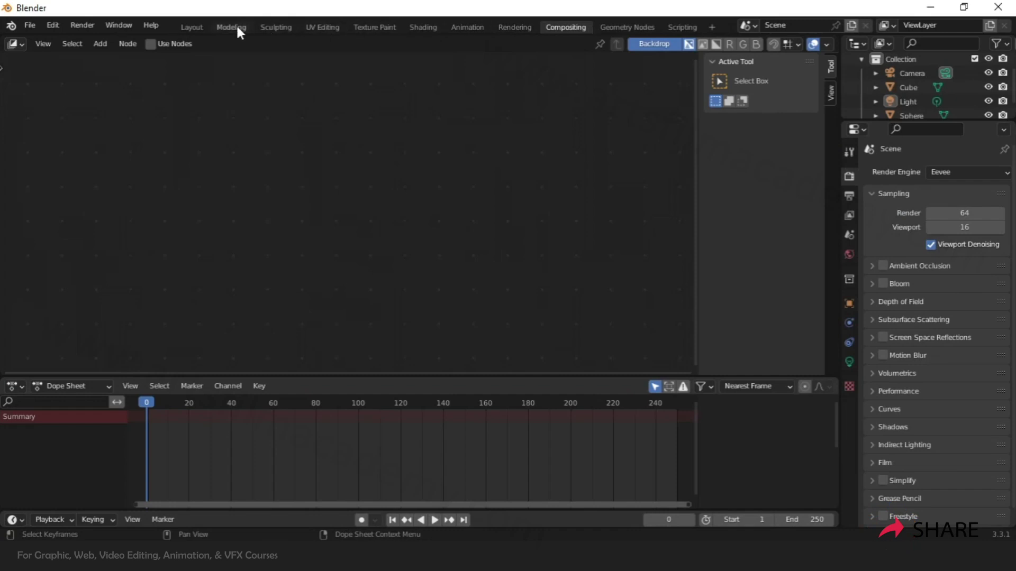
{"action": "left_click", "coordinate": [192, 27]}
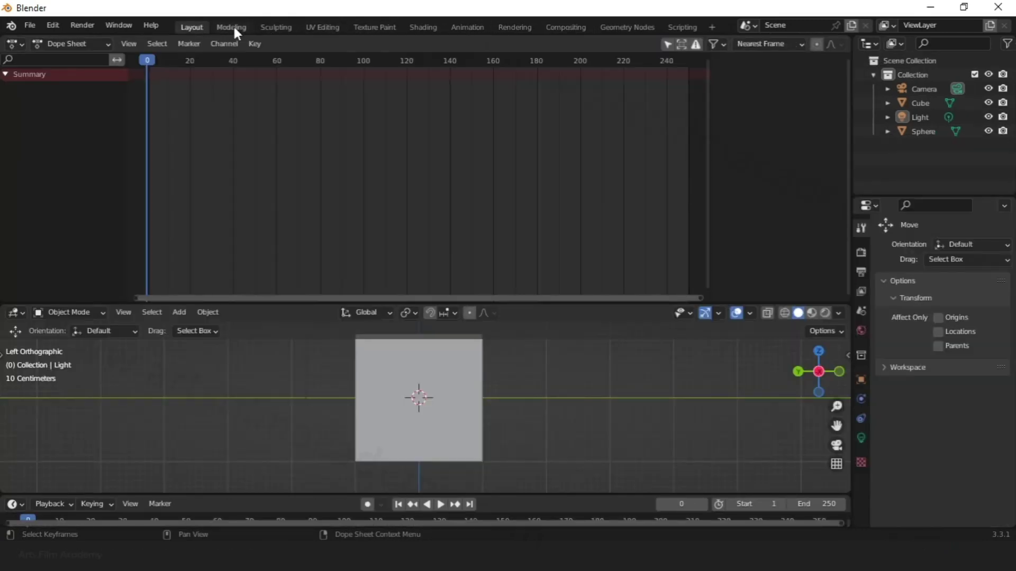
{"action": "left_click", "coordinate": [619, 27]}
{"action": "left_click", "coordinate": [468, 27]}
{"action": "left_click", "coordinate": [192, 27]}
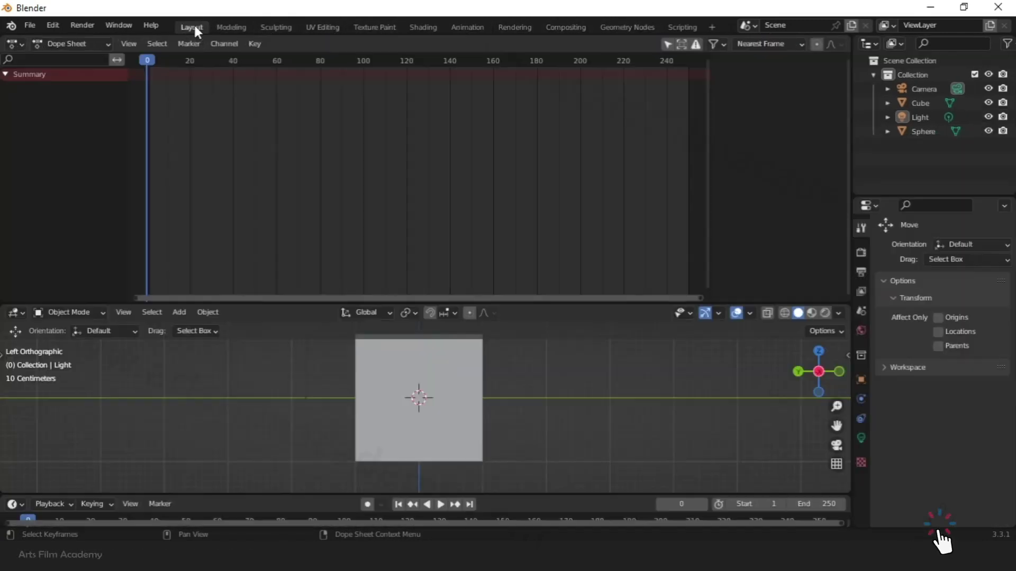
Join the Dope Sheet area with the viewport below it, keeping the 3D viewport
{"action": "right_click", "coordinate": [257, 300]}
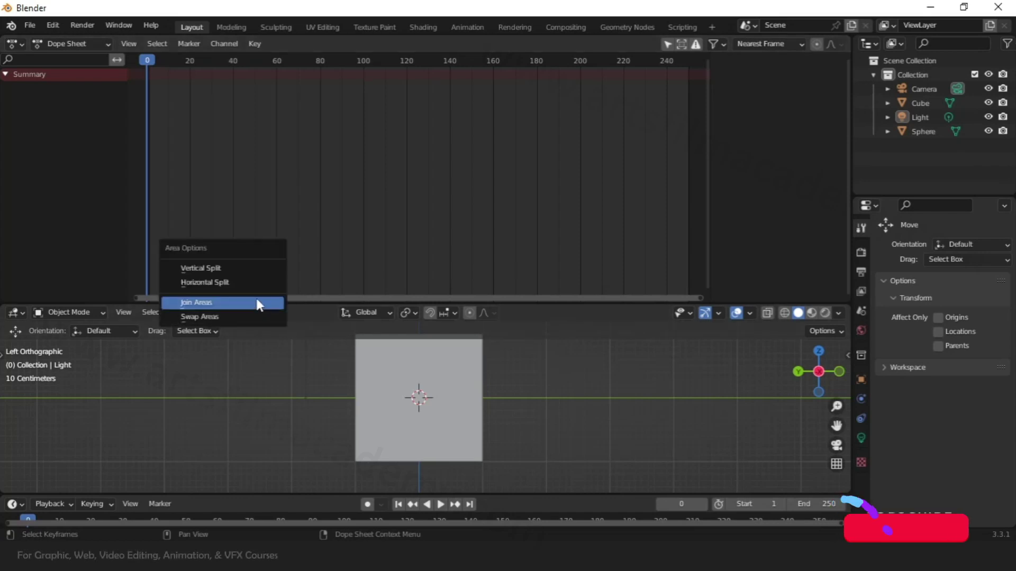
{"action": "left_click", "coordinate": [219, 305]}
{"action": "left_click", "coordinate": [275, 212]}
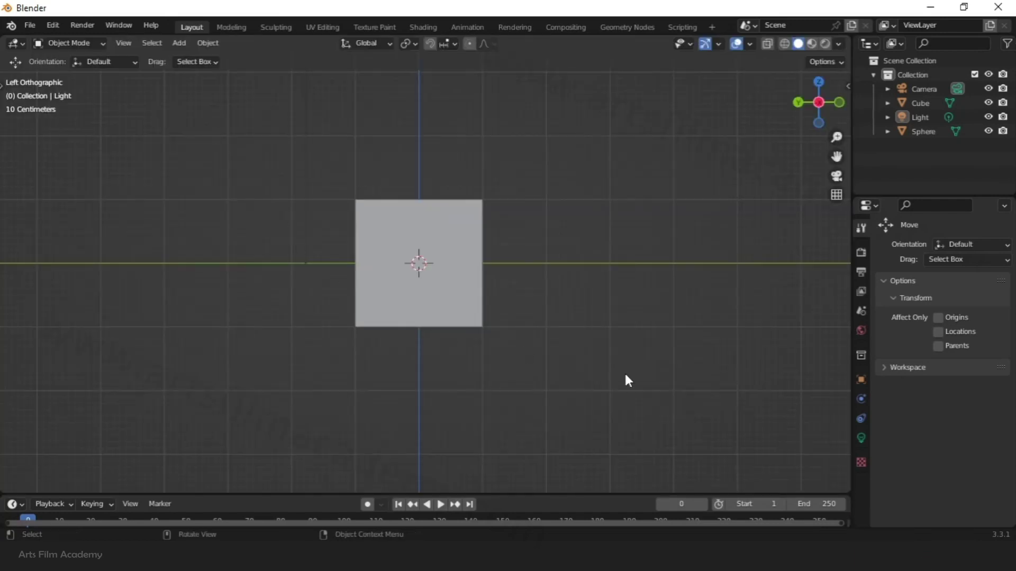
Look around the cube in perspective from several angles and distances
{"action": "middle_click_drag", "start_coordinate": [586, 352], "coordinate": [614, 362]}
{"action": "scroll", "coordinate": [561, 318], "scroll_direction": "down", "scroll_amount": 3}
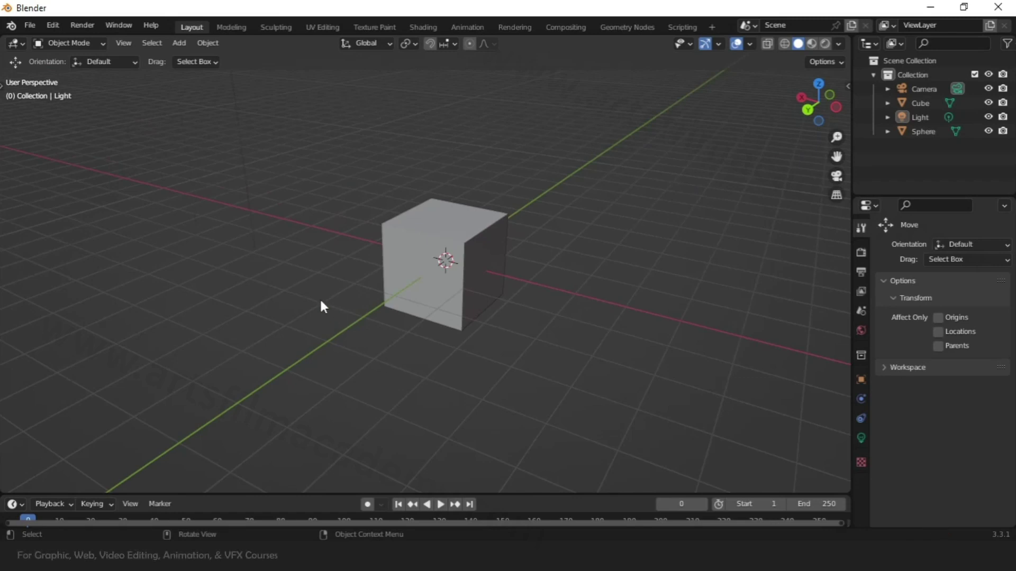
{"action": "scroll", "coordinate": [220, 291], "scroll_direction": "down", "scroll_amount": 5}
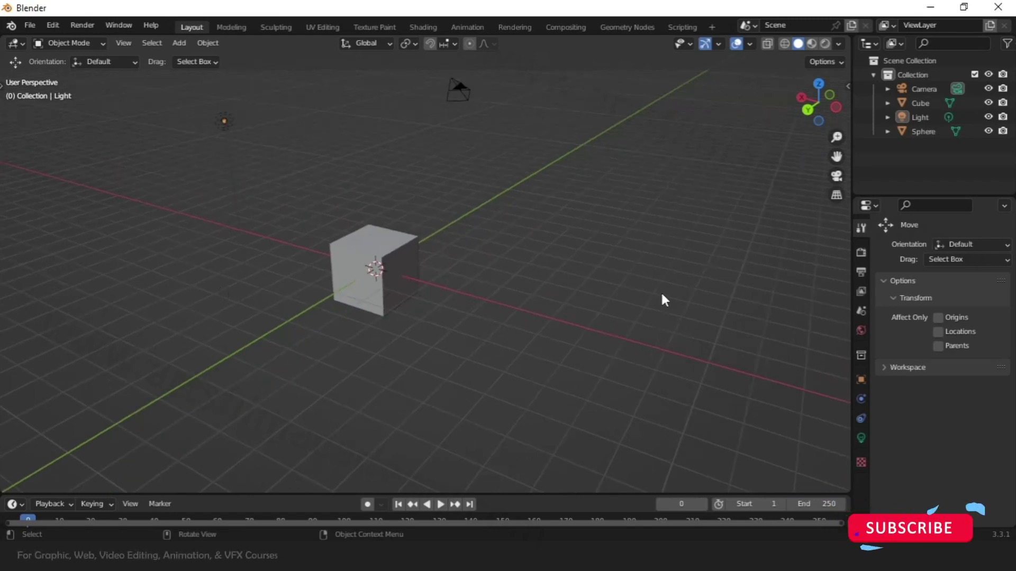
{"action": "scroll", "coordinate": [505, 317], "scroll_direction": "up", "scroll_amount": 4}
{"action": "scroll", "coordinate": [370, 172], "scroll_direction": "up", "scroll_amount": 2}
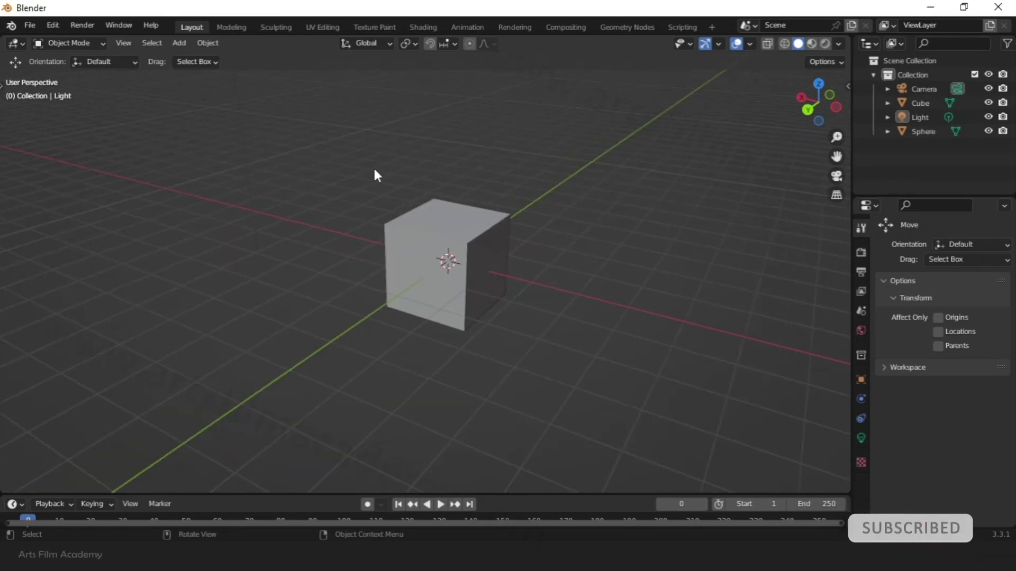
{"action": "middle_click_drag", "start_coordinate": [377, 185], "coordinate": [537, 369]}
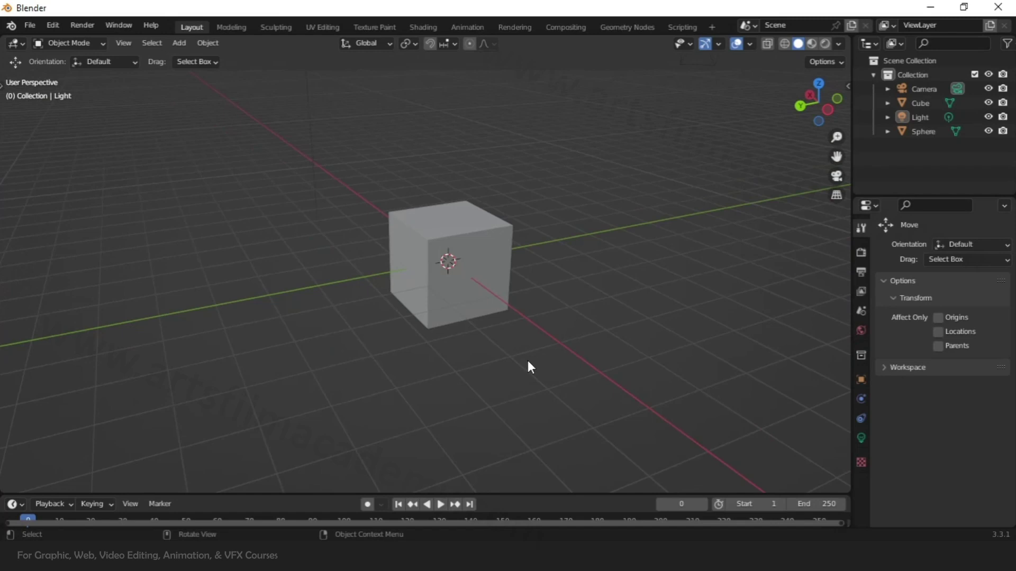
{"action": "middle_click_drag", "start_coordinate": [376, 377], "coordinate": [685, 373]}
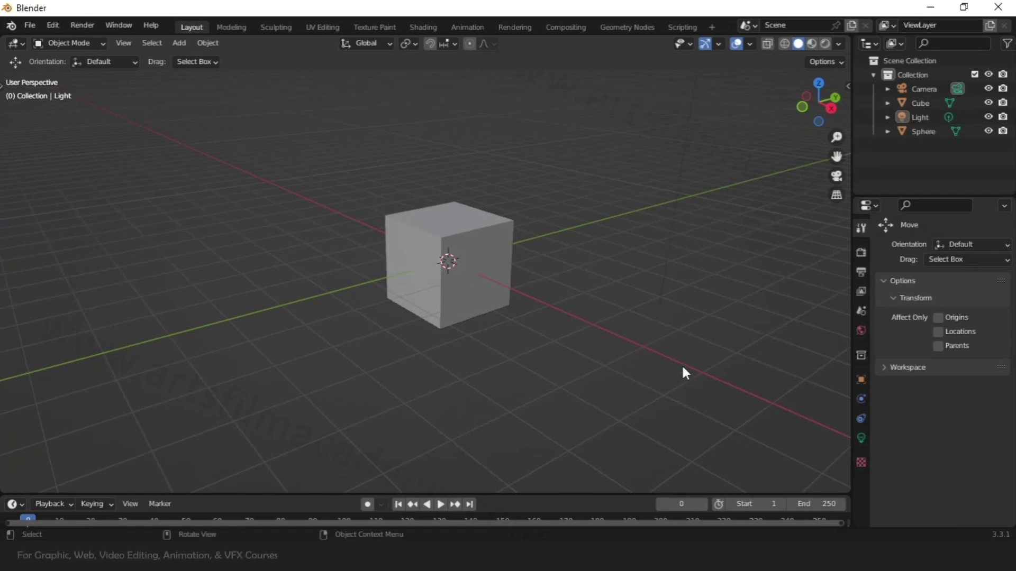